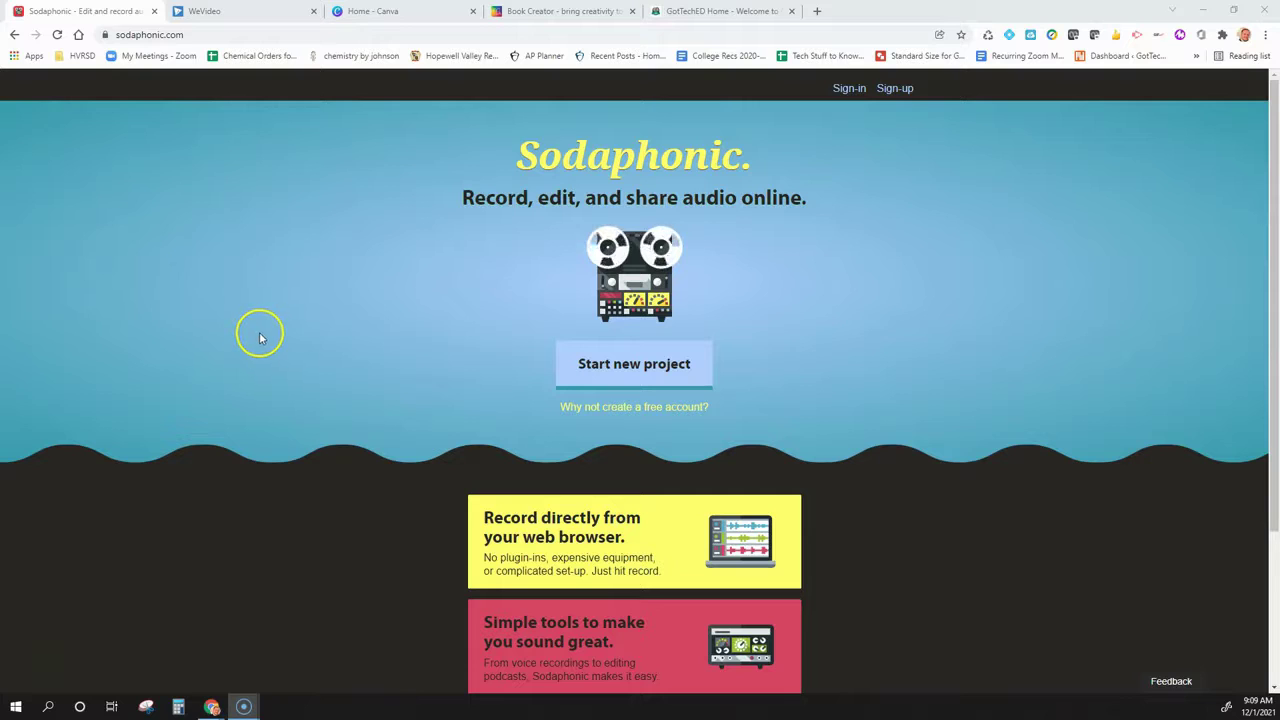
# Step: Start a new Sodaphonic project and record a voice clip of about 10 seconds from the microphone
pyautogui.click(186, 34)
pyautogui.click(186, 35)
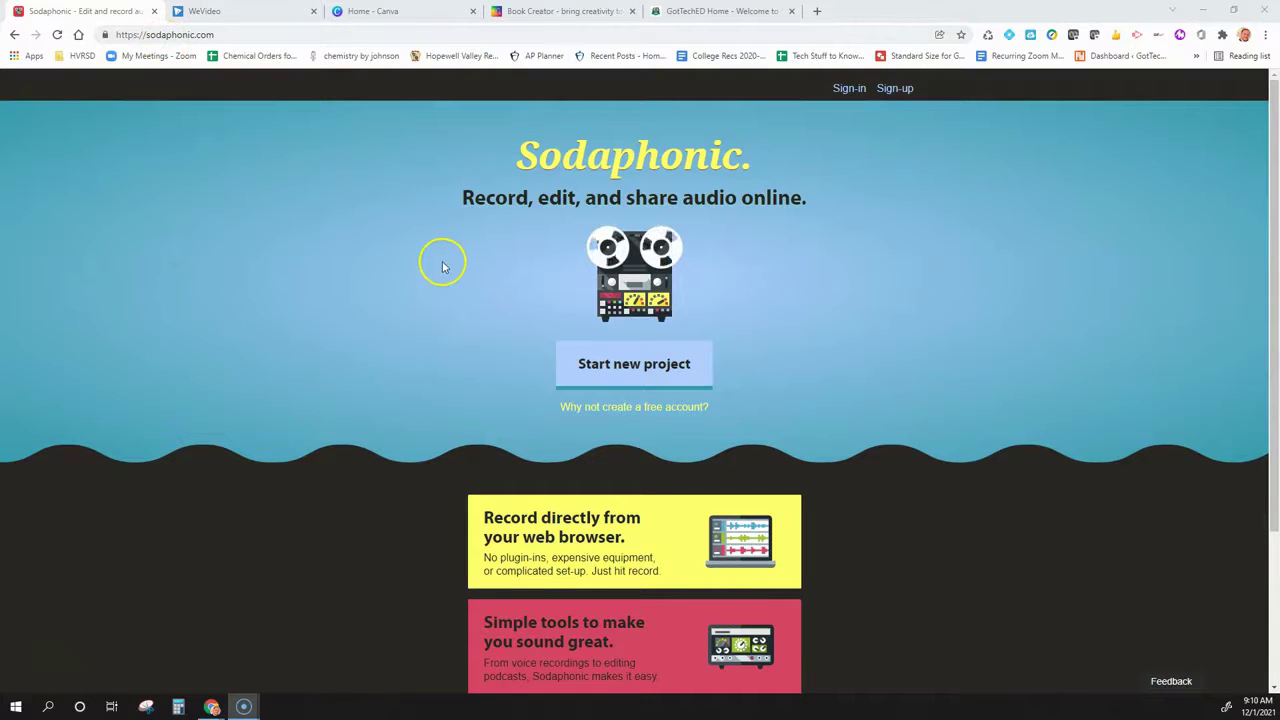
pyautogui.click(643, 366)
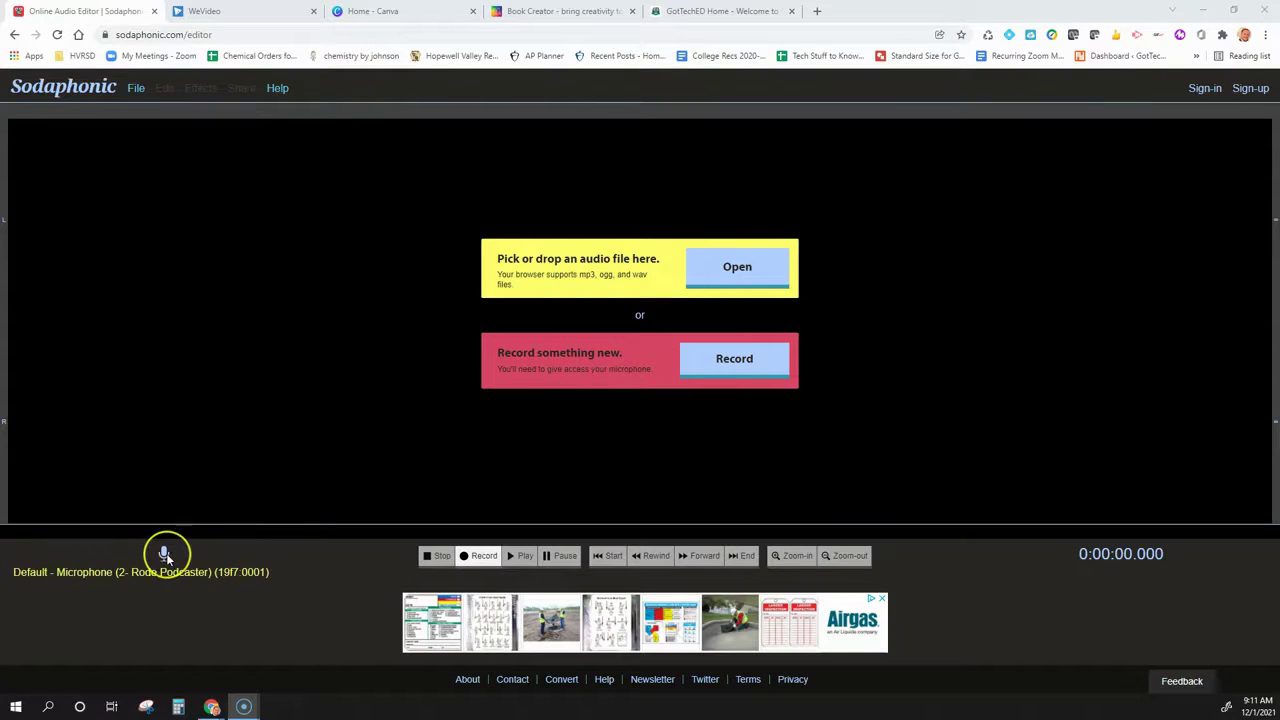
pyautogui.click(718, 358)
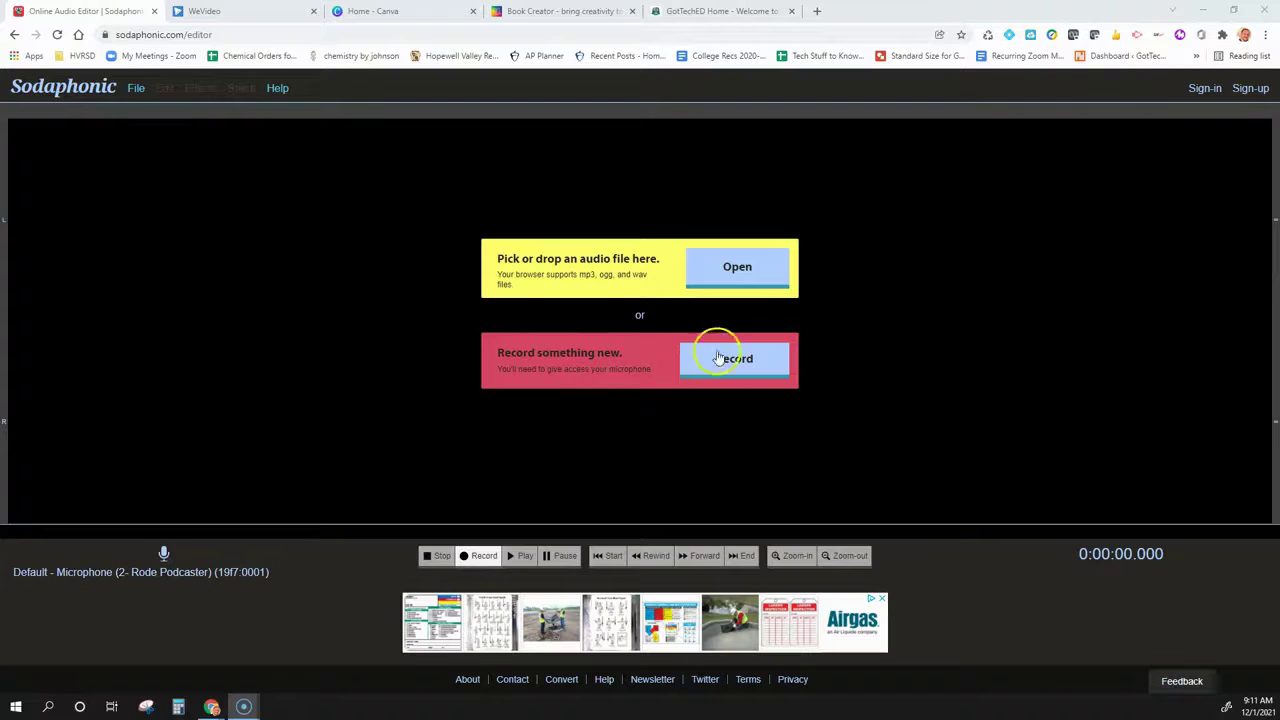
pyautogui.click(724, 359)
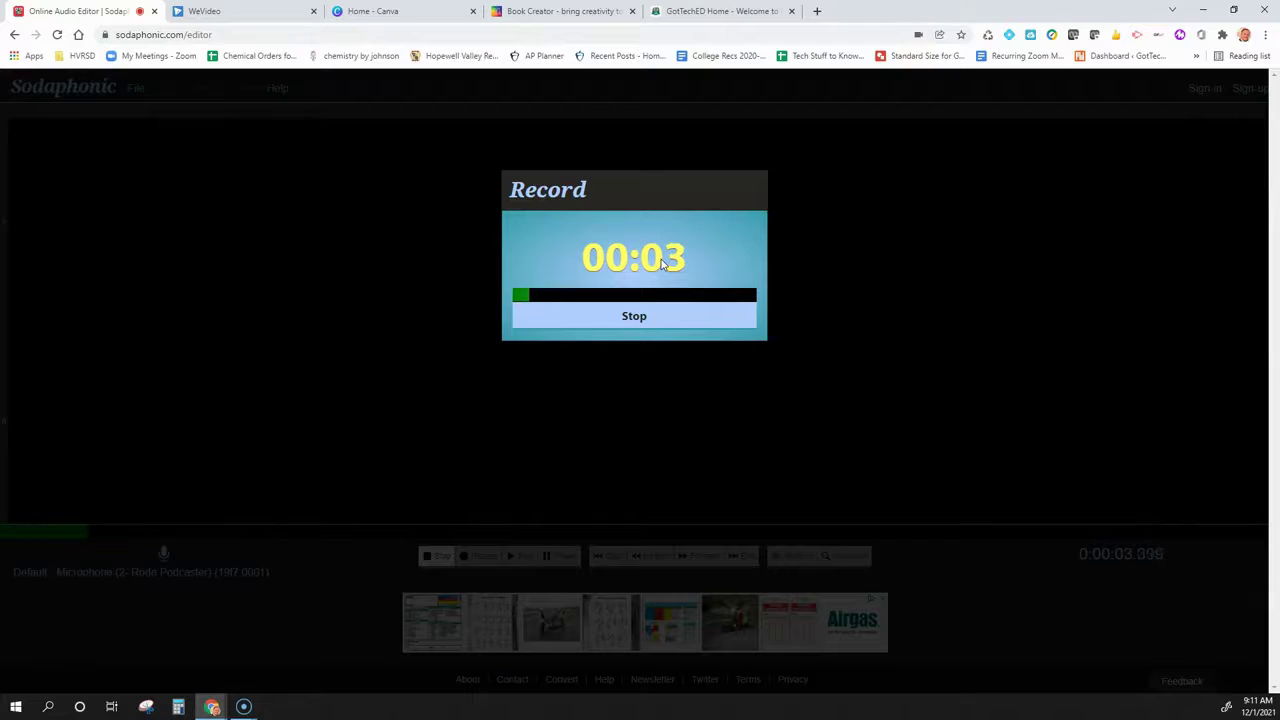
pyautogui.click(607, 326)
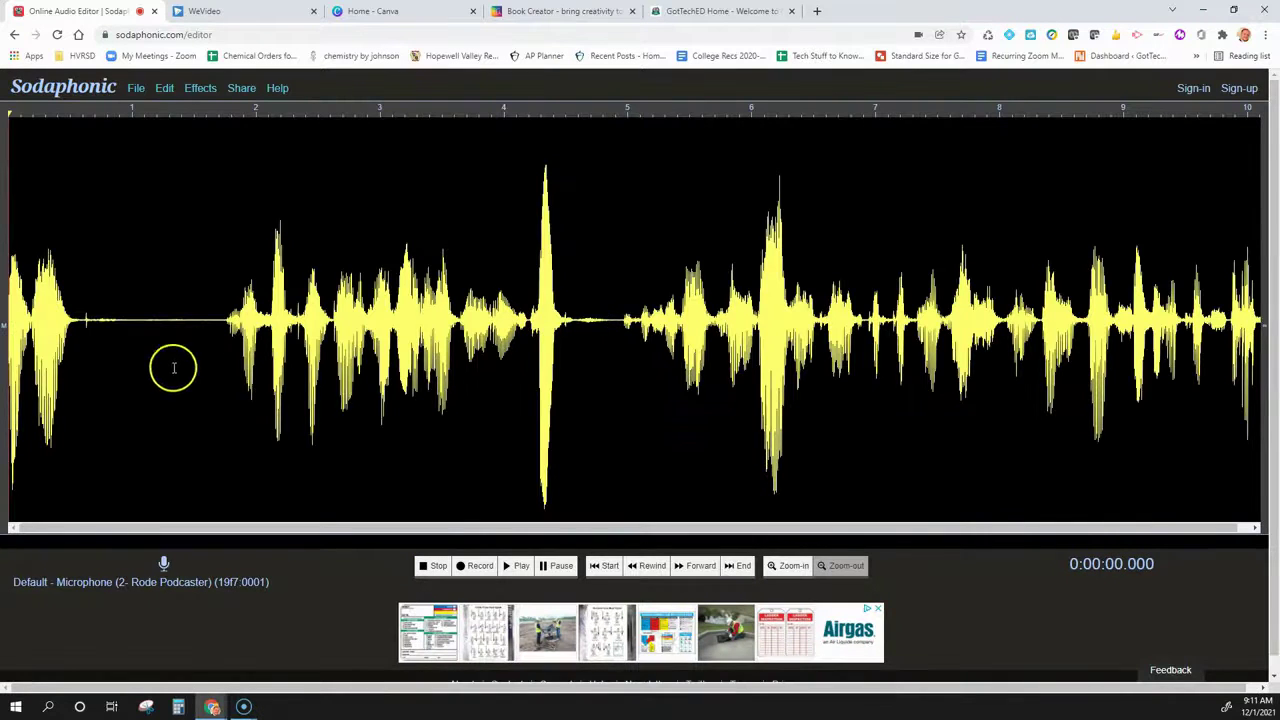
# Step: Try selecting the silent stretch between about 0.6 and 1.7 seconds, and view the project's file options
pyautogui.click(257, 262)
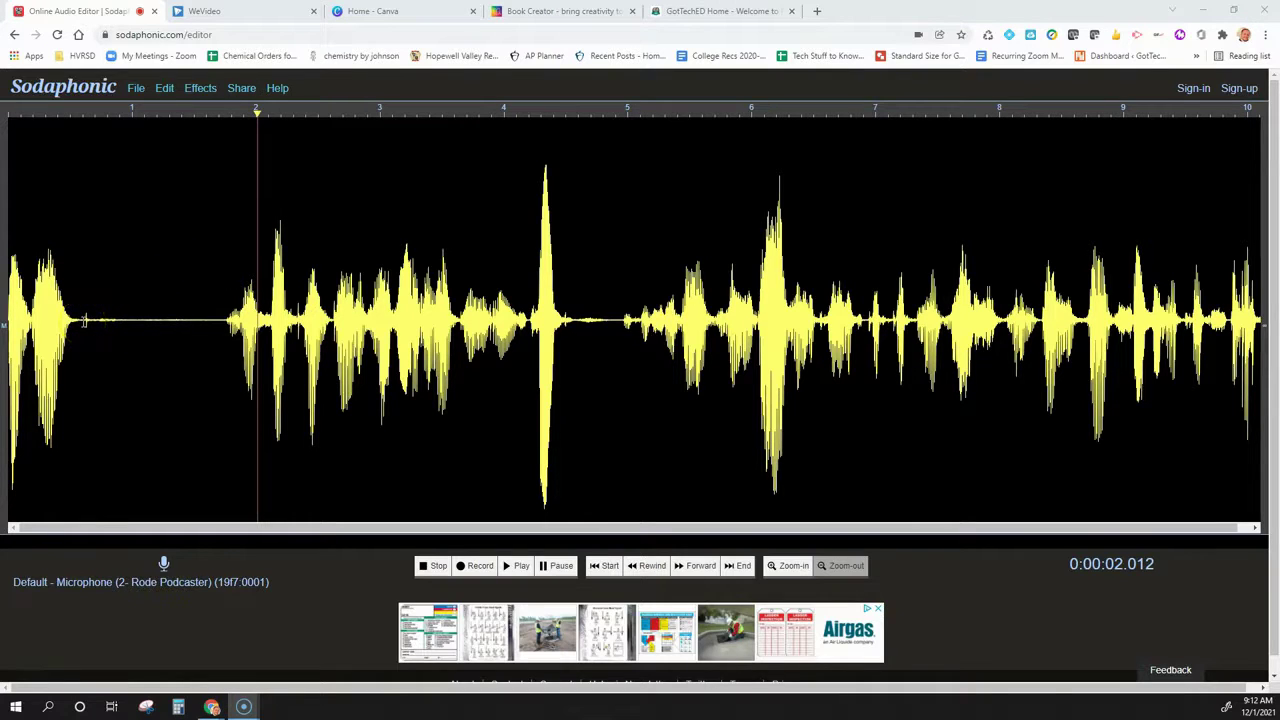
pyautogui.moveTo(83, 319); pyautogui.dragTo(215, 310)
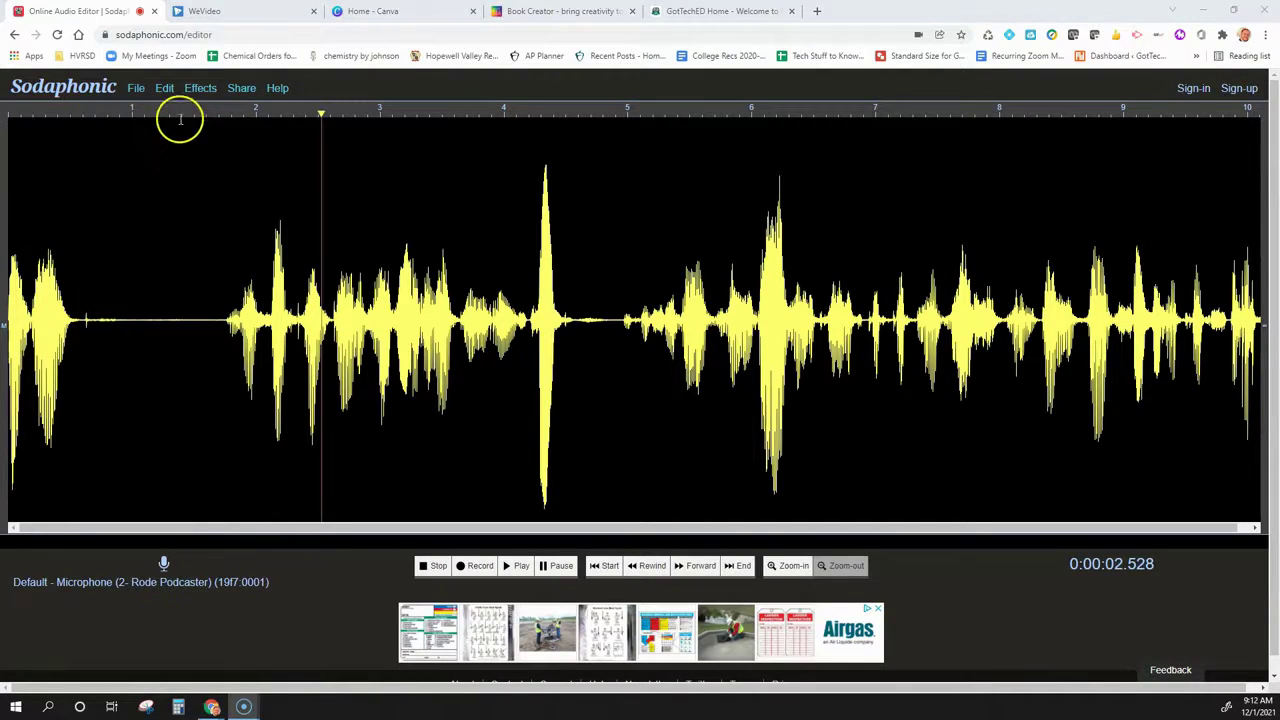
pyautogui.click(138, 91)
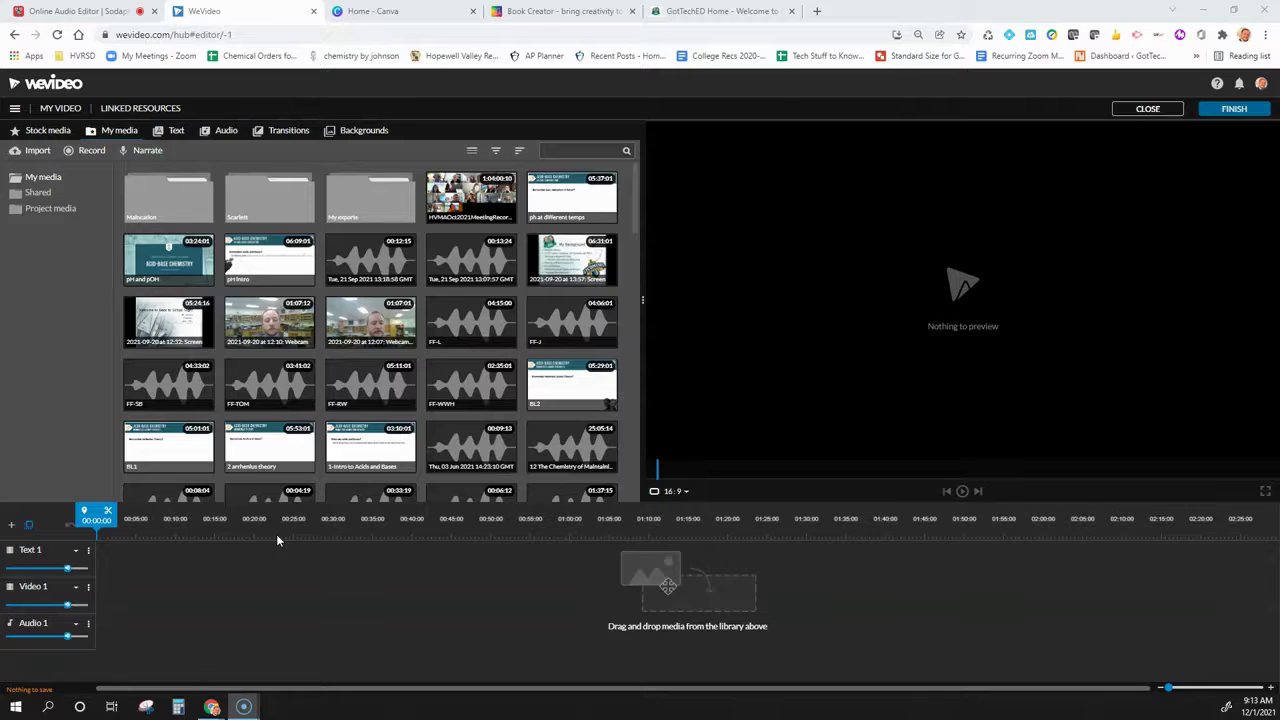
pyautogui.click(596, 492)
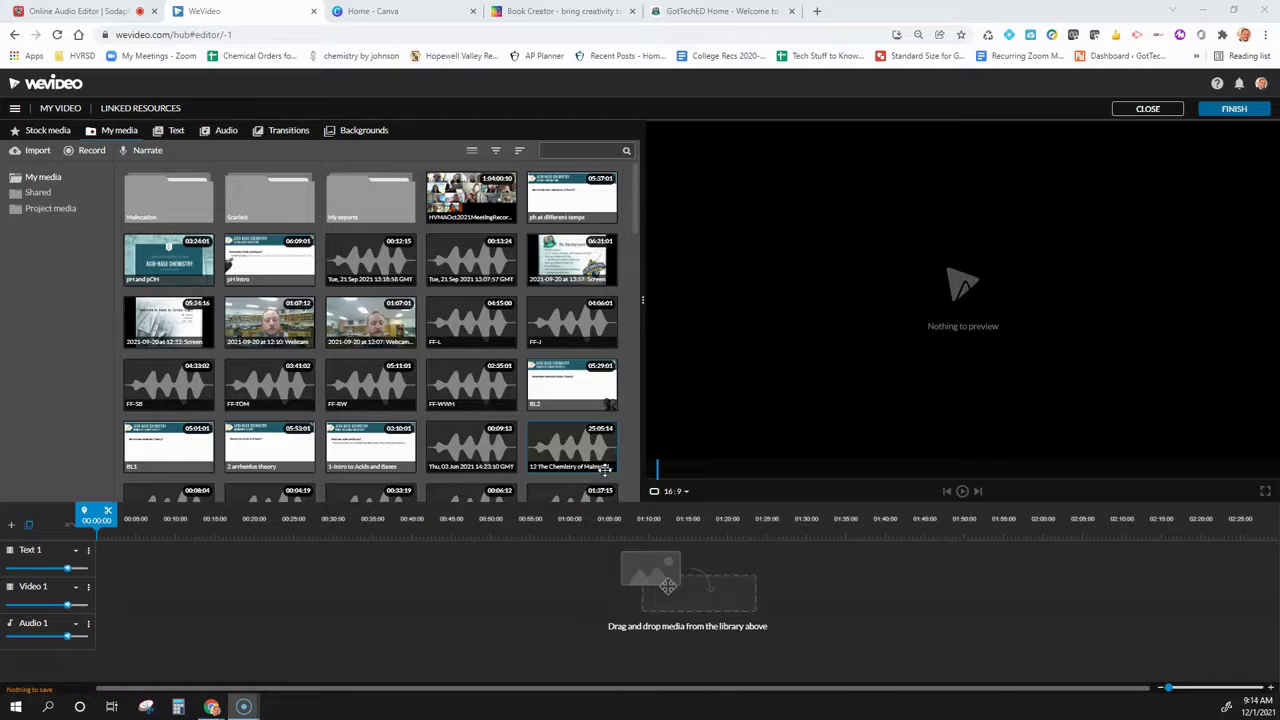
pyautogui.click(571, 443)
pyautogui.click(243, 13)
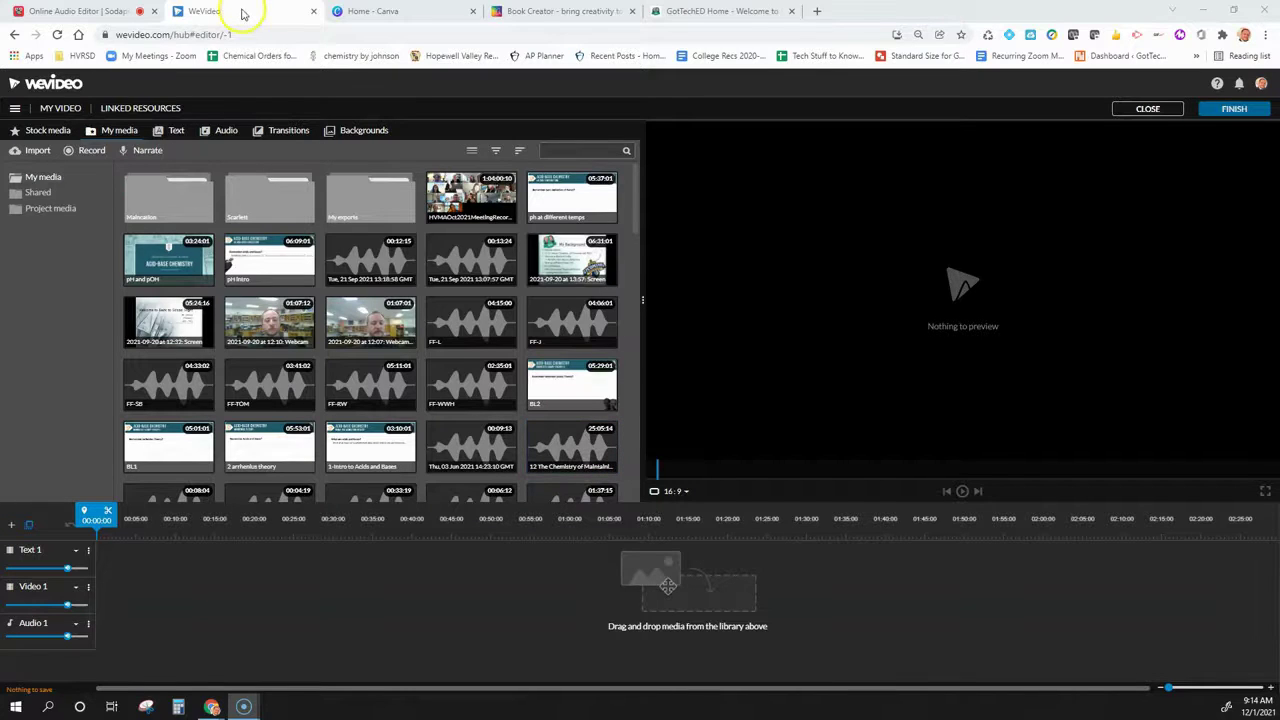
pyautogui.click(334, 360)
pyautogui.click(349, 331)
pyautogui.click(323, 362)
pyautogui.click(90, 642)
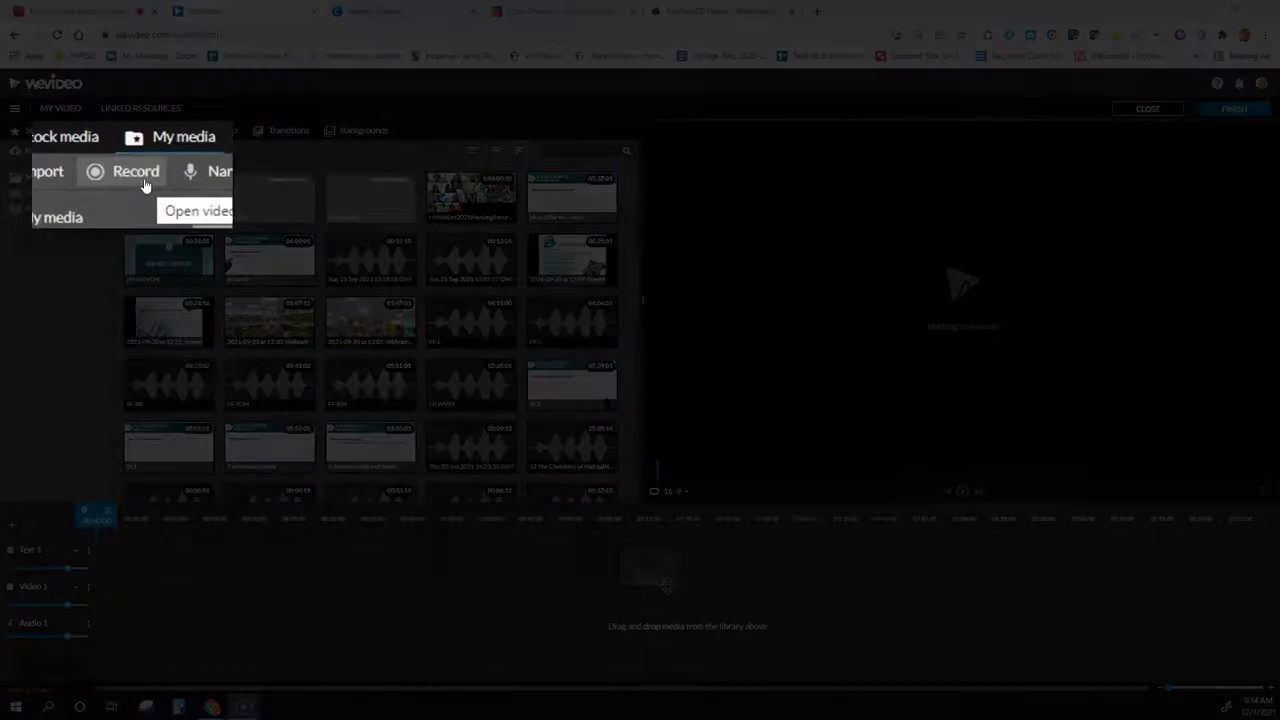
# Step: View WeVideo's webcam and screen recording sources, and leave the choice without recording
pyautogui.click(144, 182)
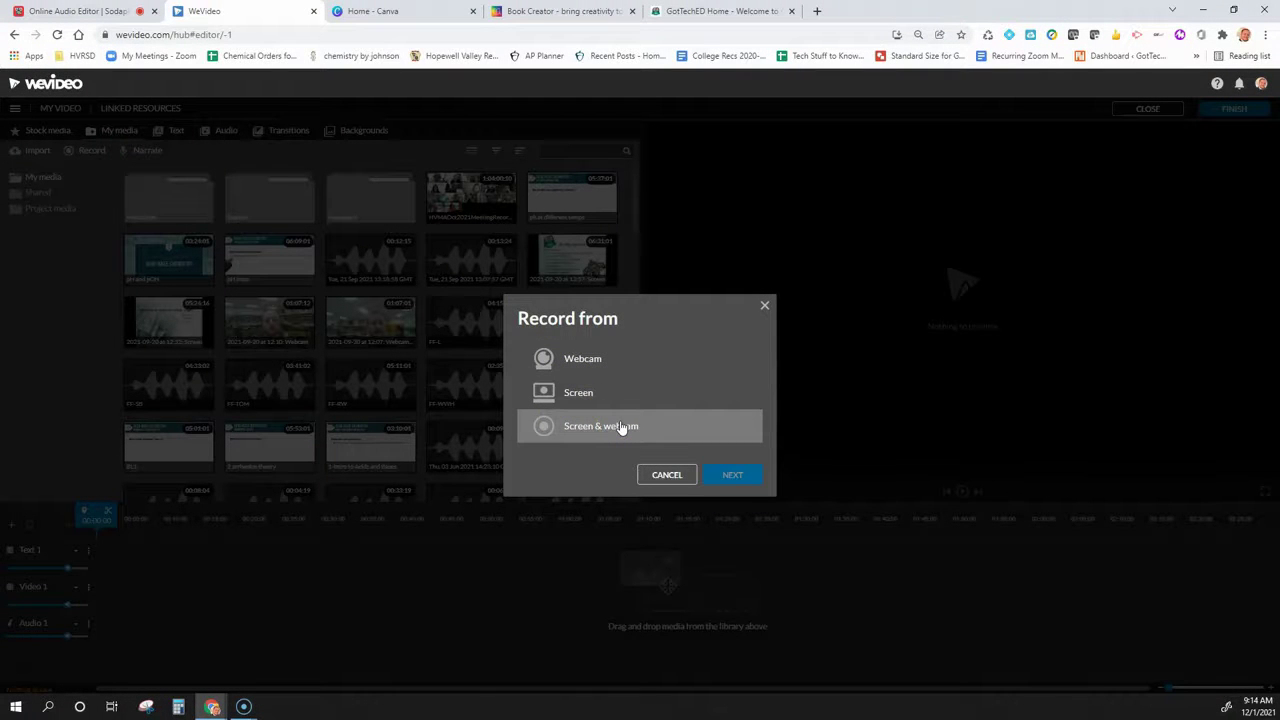
pyautogui.click(620, 404)
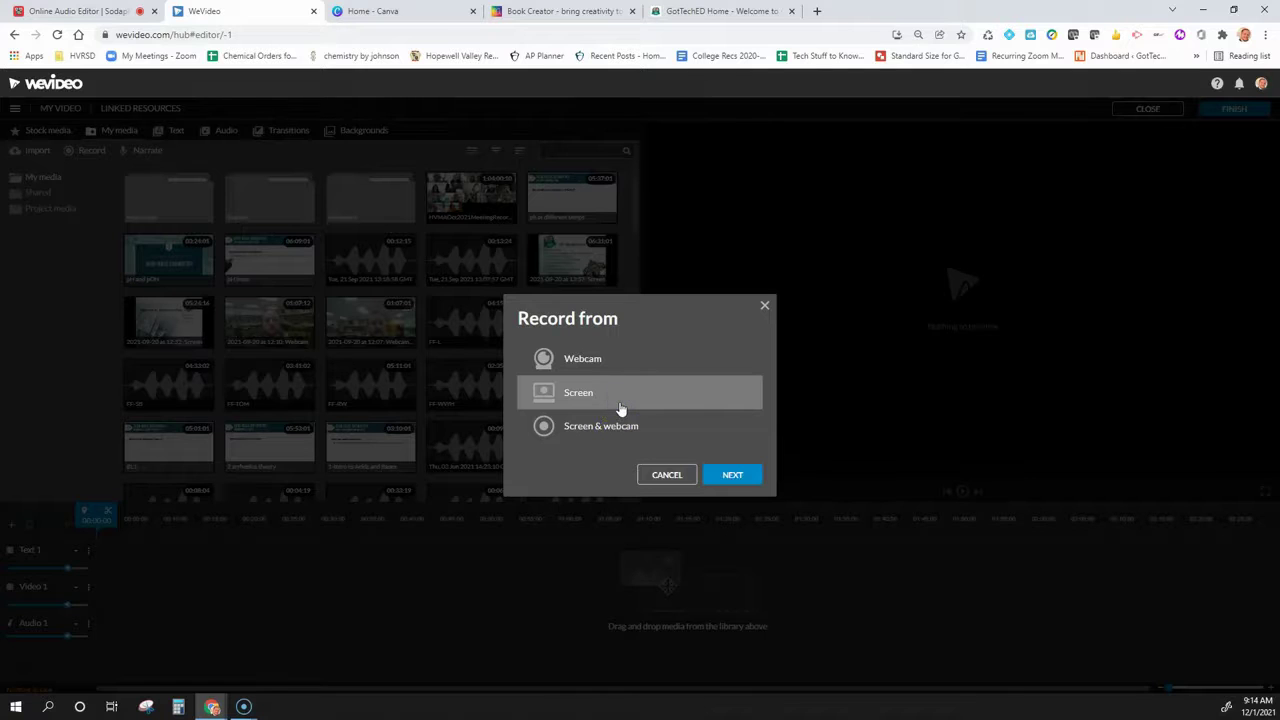
pyautogui.click(667, 473)
# Step: Look through the WeVideo editor's audio, transition and background libraries
pyautogui.click(172, 640)
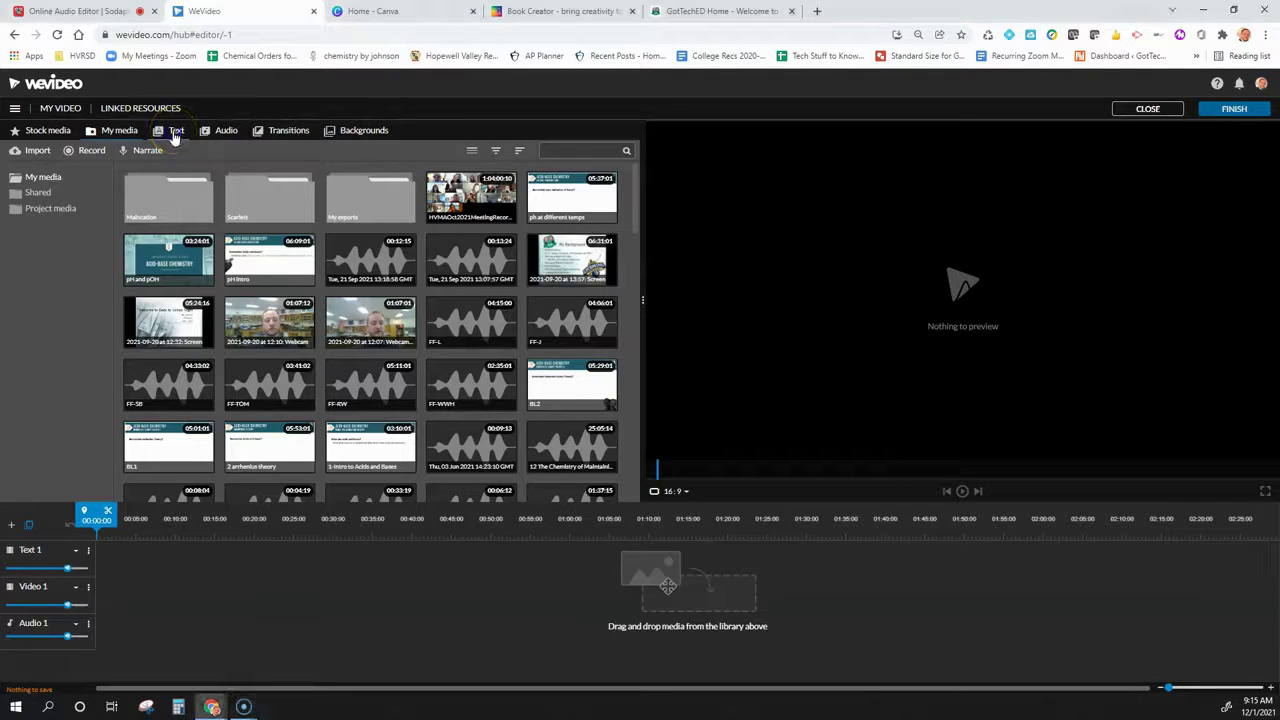
pyautogui.click(229, 134)
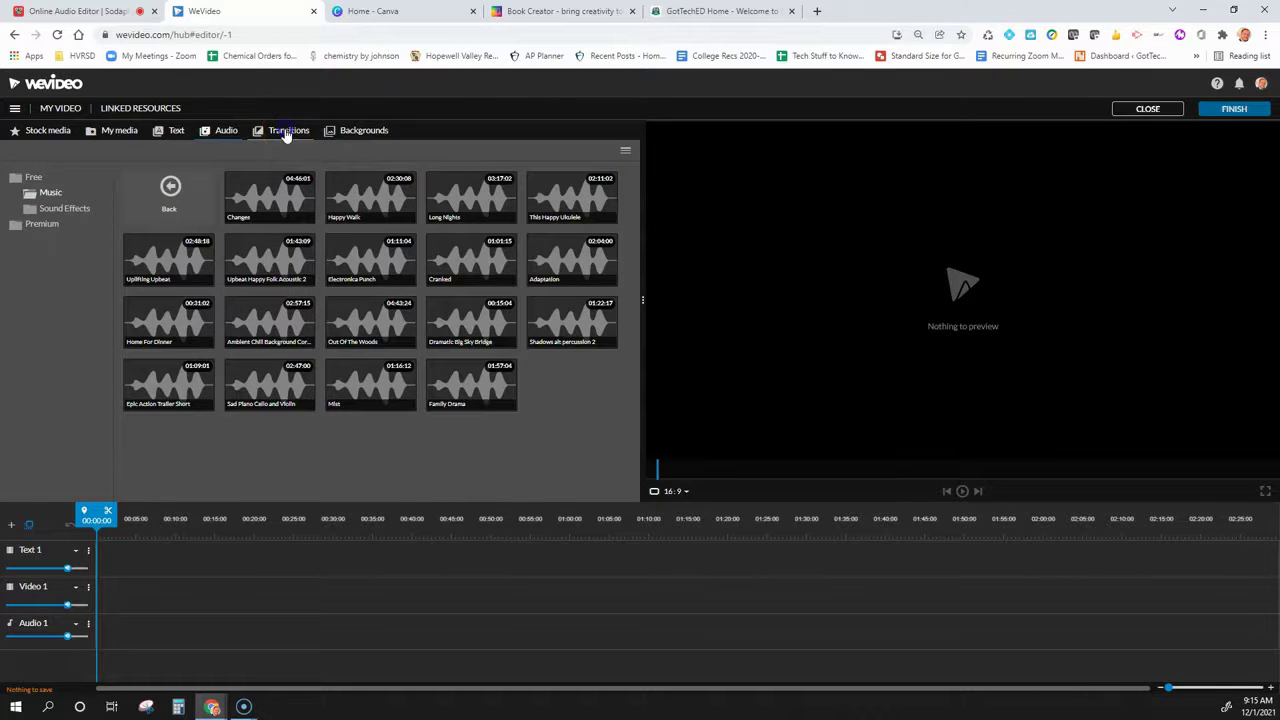
pyautogui.click(286, 131)
pyautogui.click(362, 131)
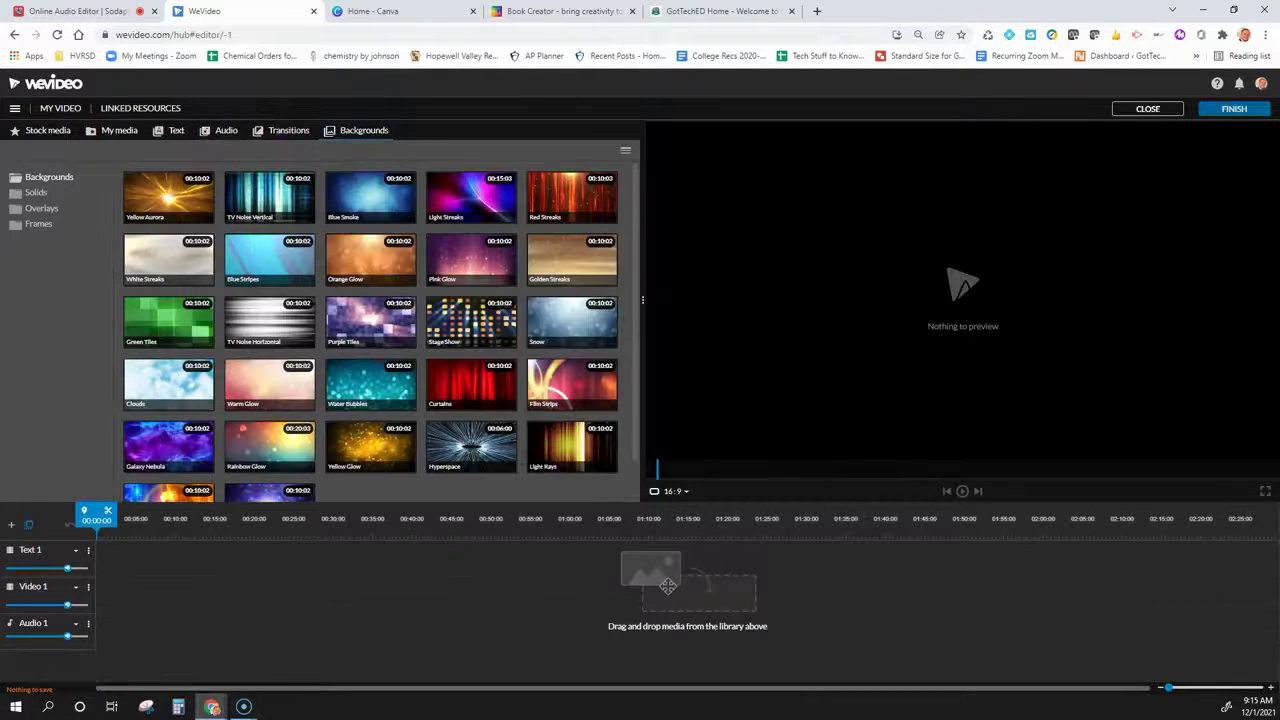
# Step: Switch to Canva and open its collection of Instagram Stories templates
pyautogui.hotkey('ctrl', 'Tab')
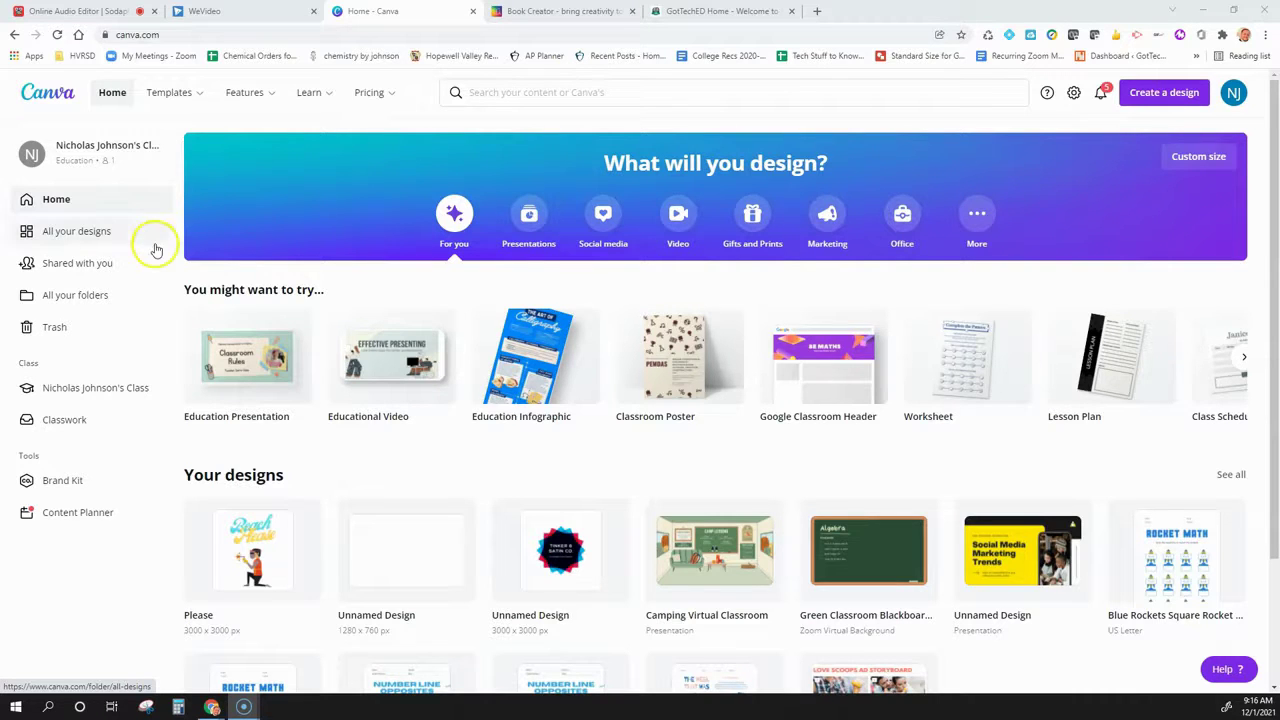
pyautogui.click(194, 97)
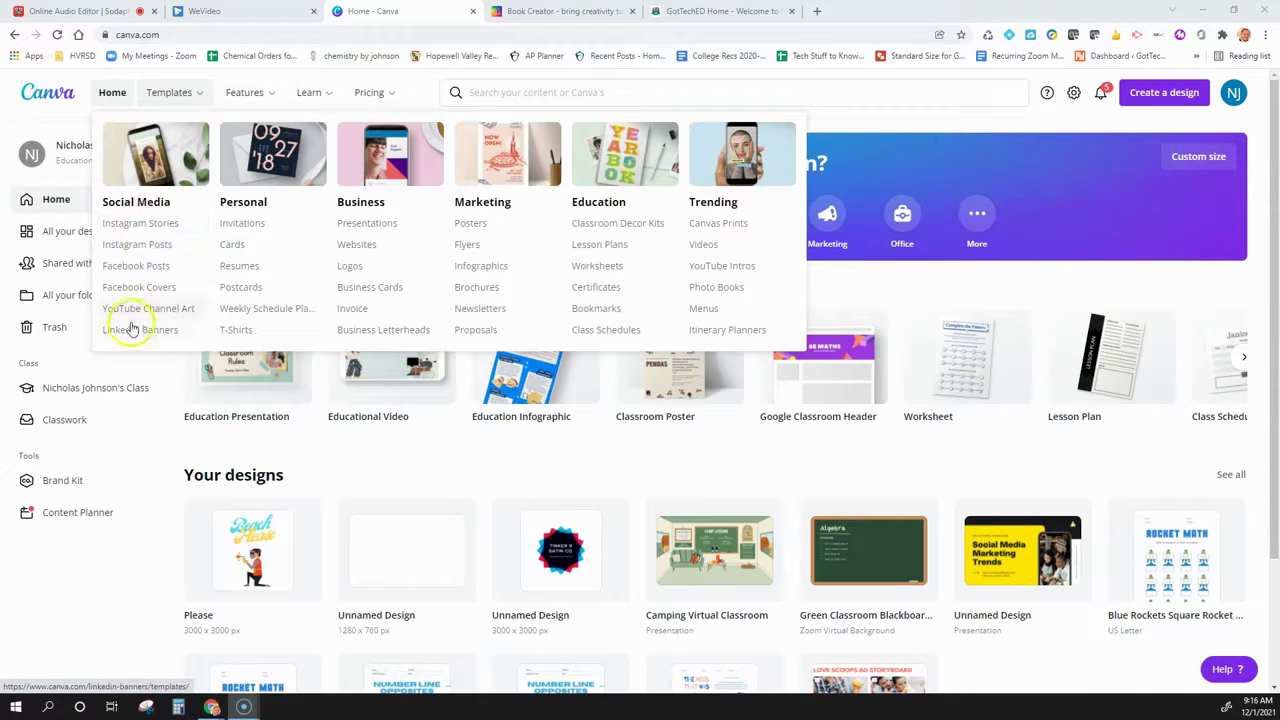
pyautogui.click(144, 228)
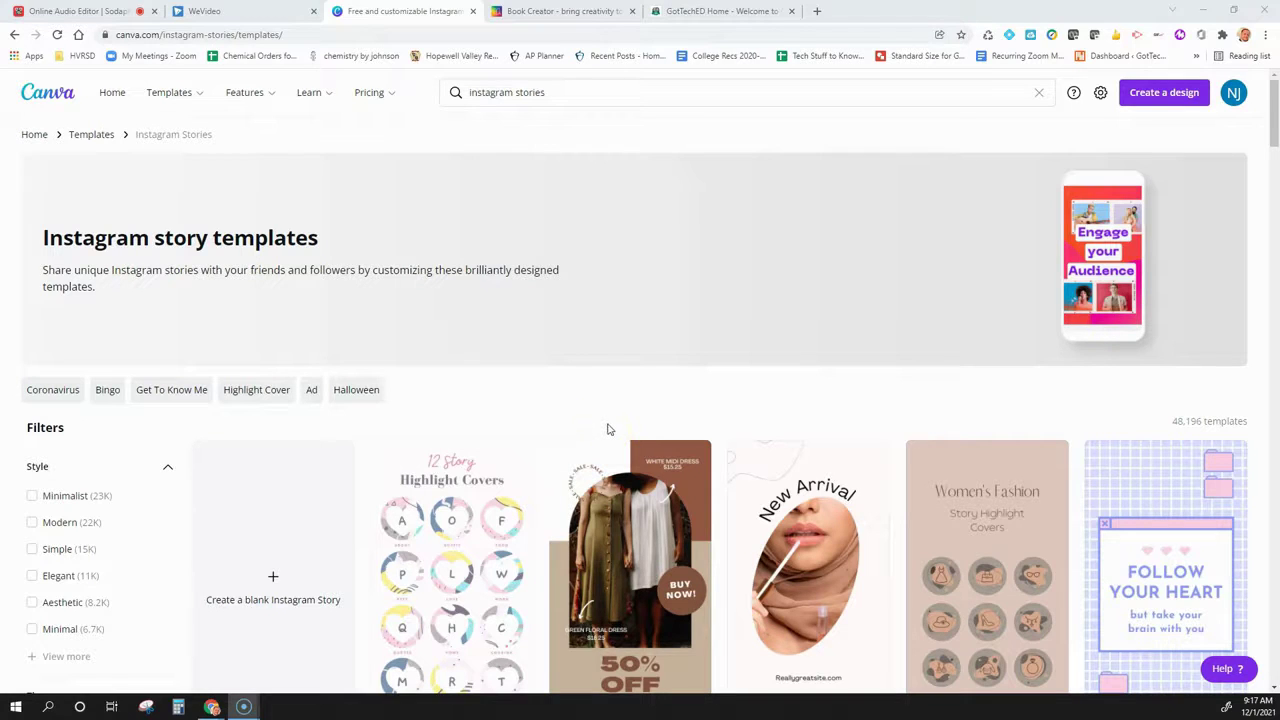
# Step: Create an editable design from the Yellow Abstract Shapes Playful Happiness Quote Instagram Story template
pyautogui.scroll(-1, 650, 375)
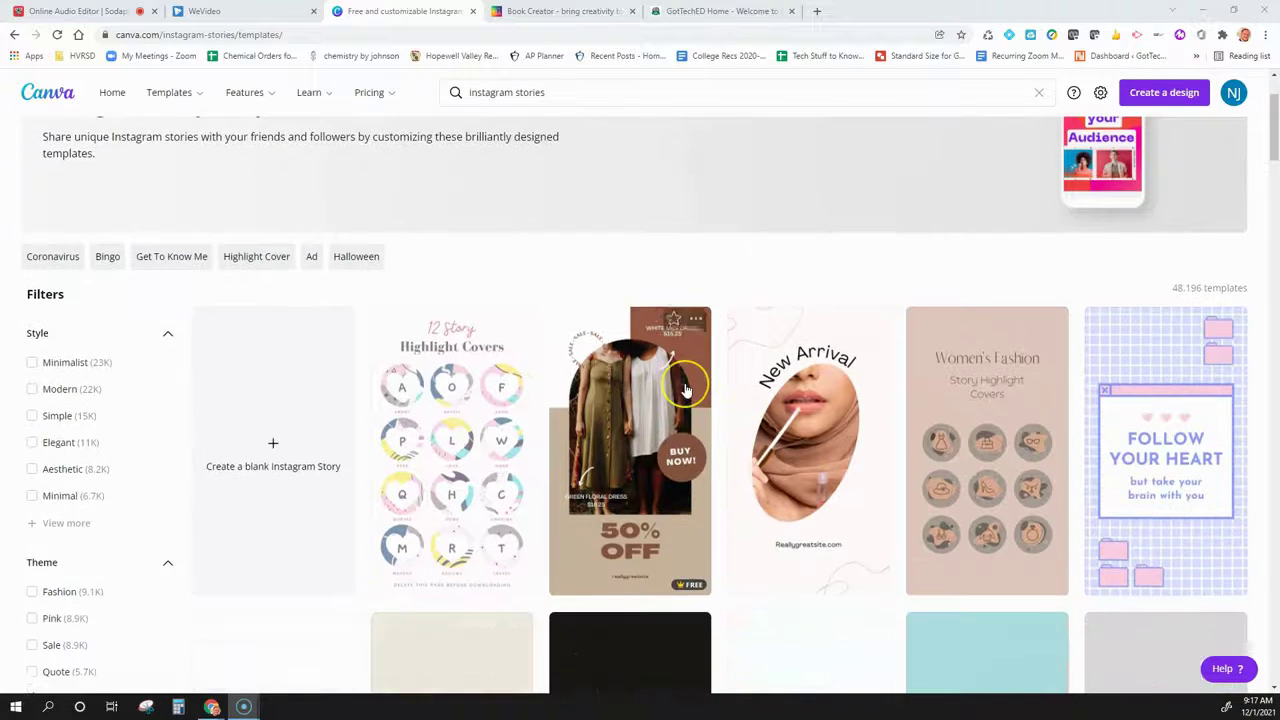
pyautogui.scroll(-4, 685, 390)
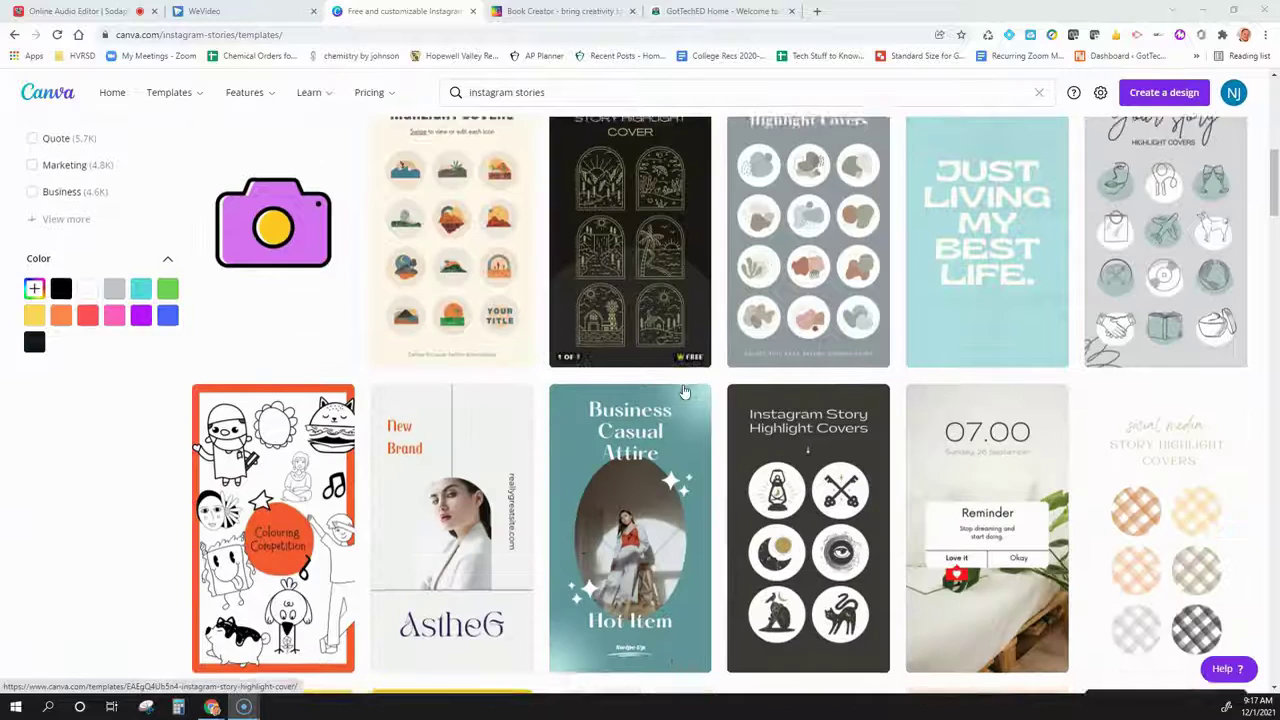
pyautogui.scroll(-4, 685, 390)
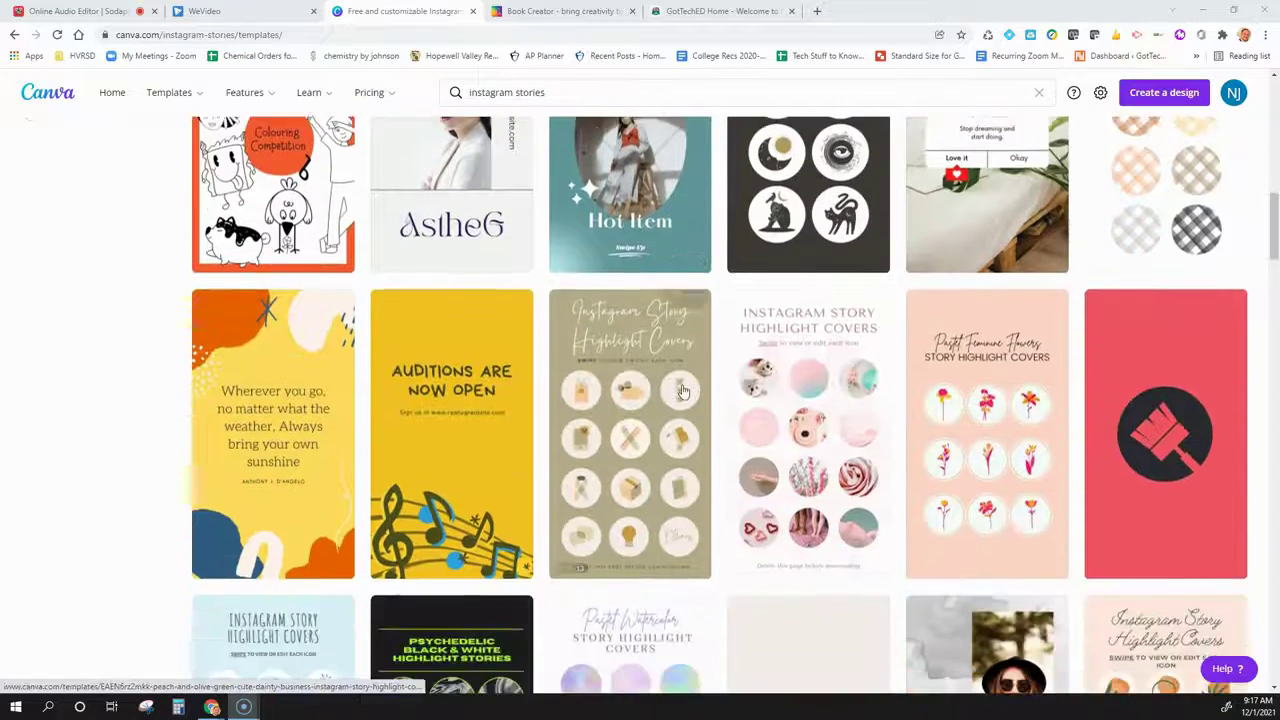
pyautogui.scroll(-1, 683, 391)
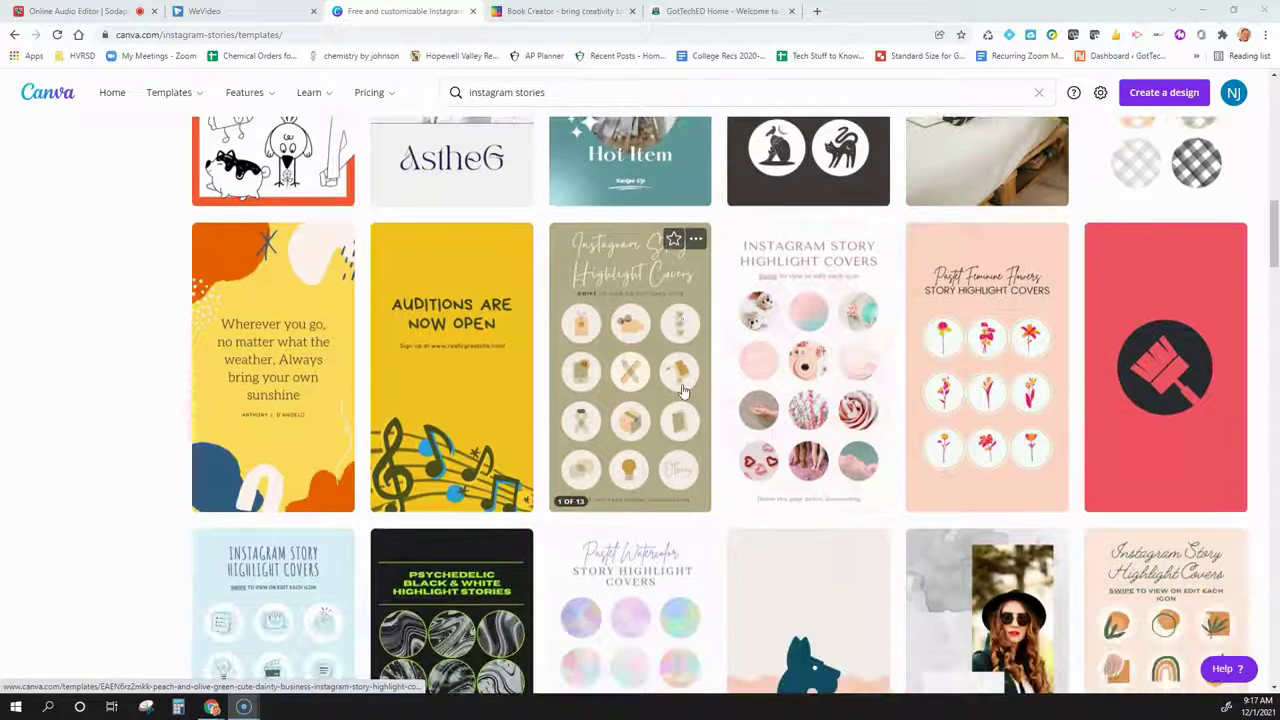
pyautogui.click(307, 347)
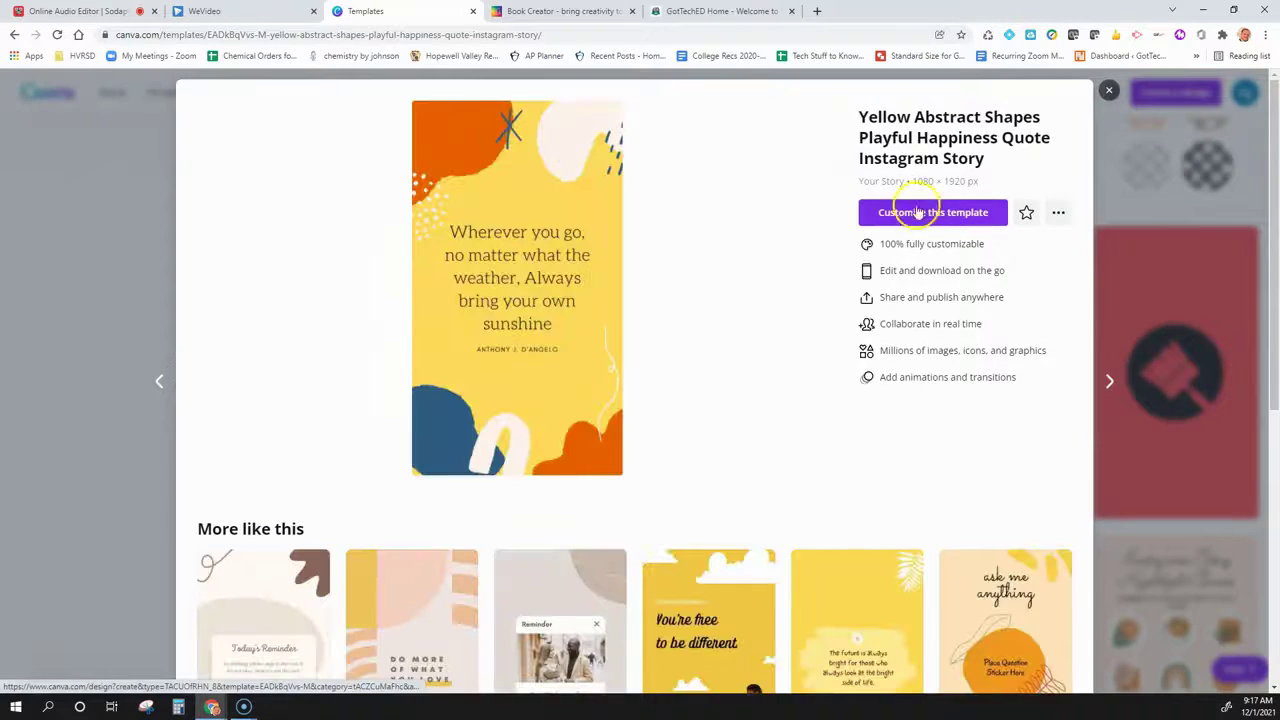
pyautogui.click(917, 213)
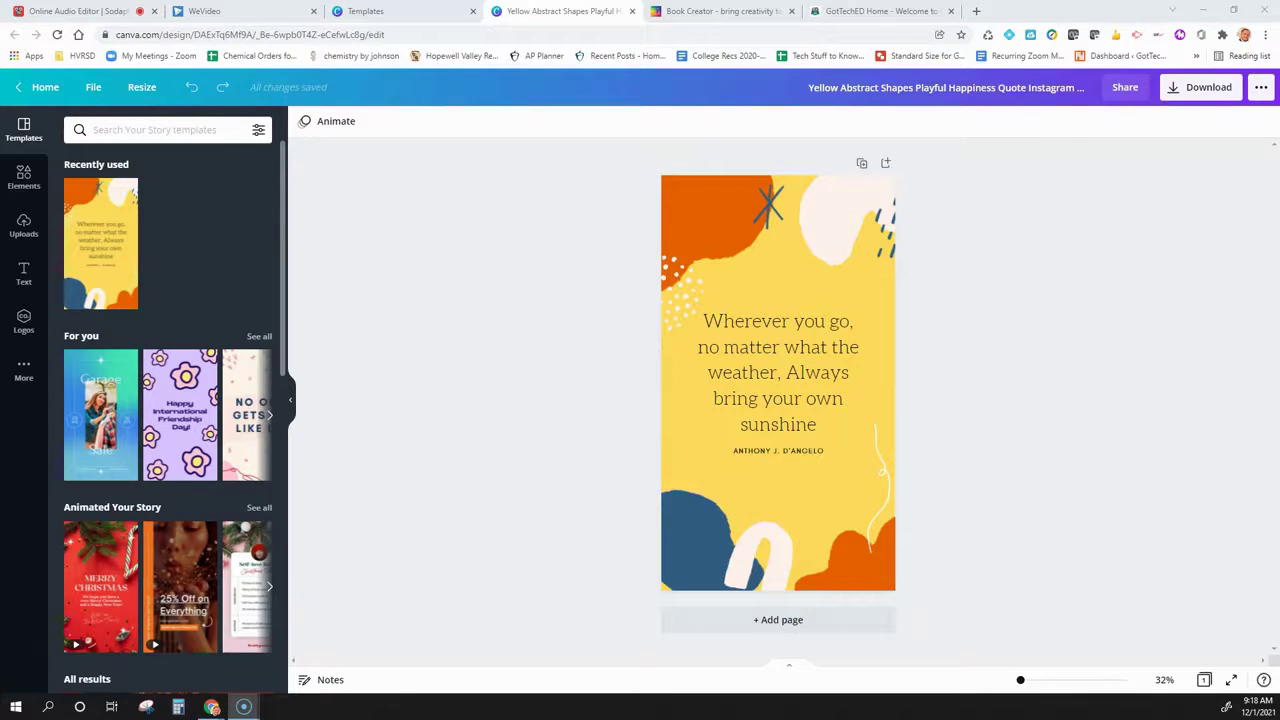
# Step: View the file types available for downloading the design, and close the download options without exporting
pyautogui.click(1207, 88)
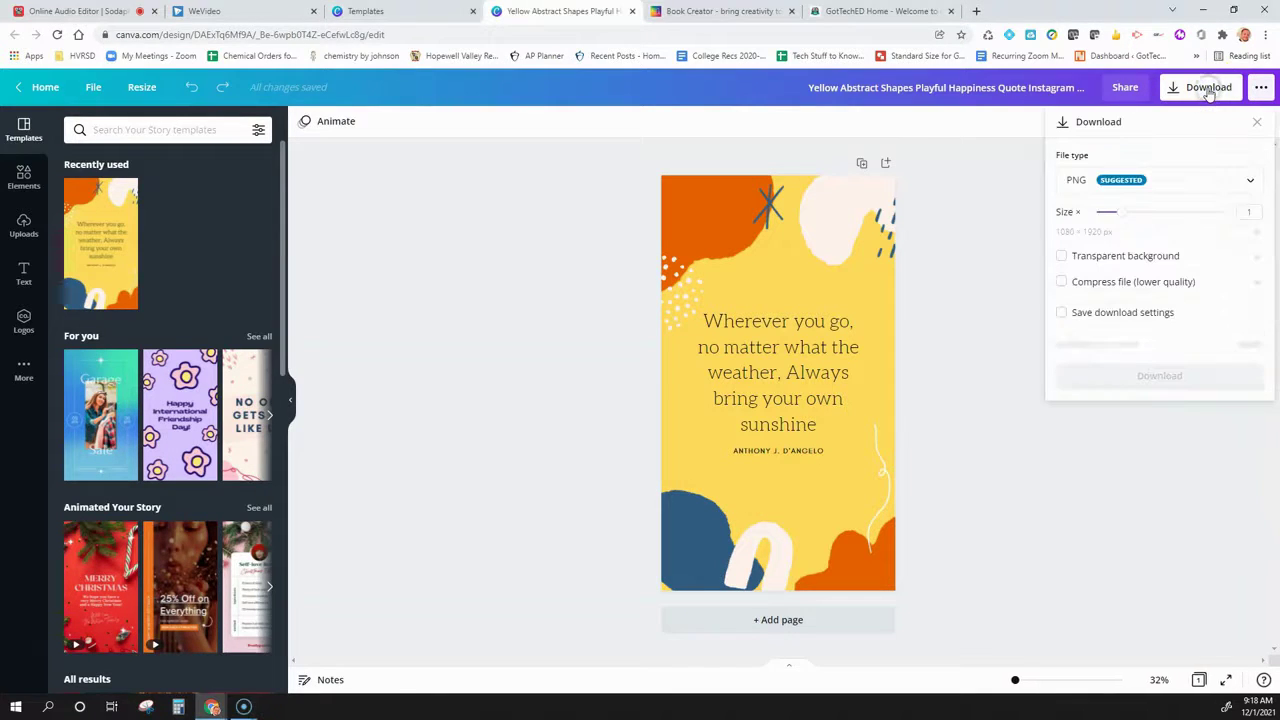
pyautogui.click(1247, 182)
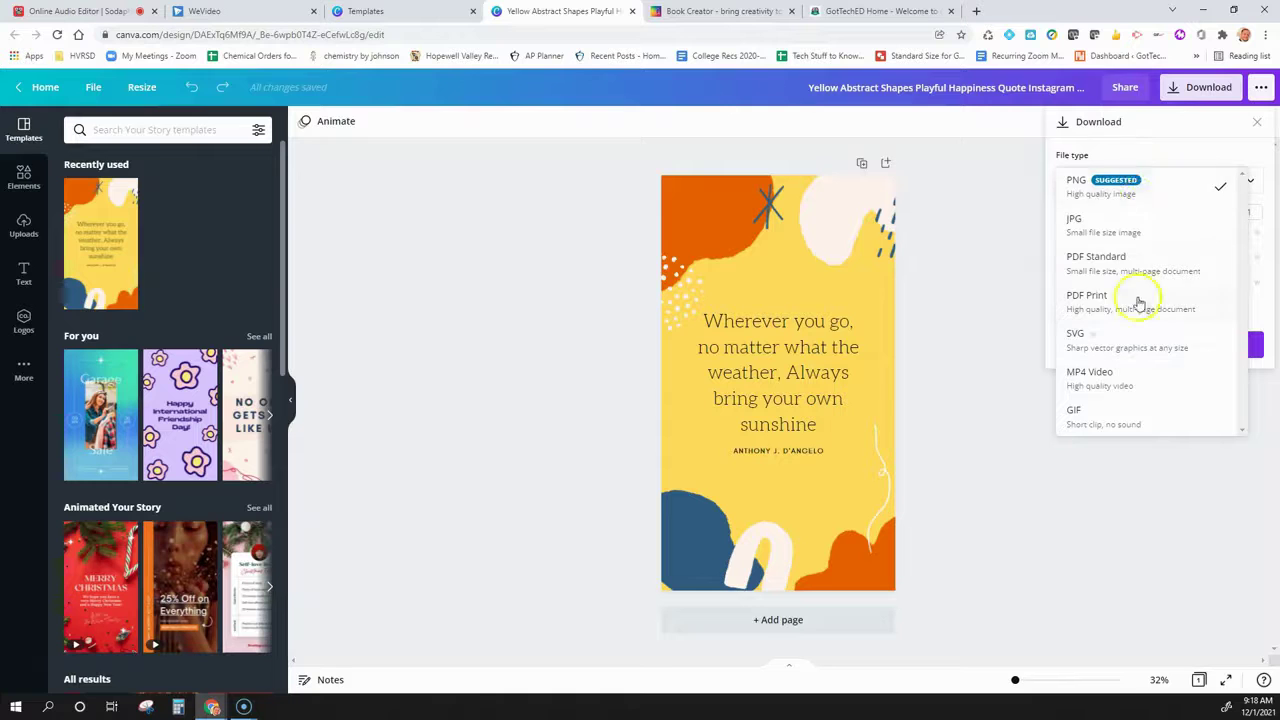
pyautogui.click(1006, 222)
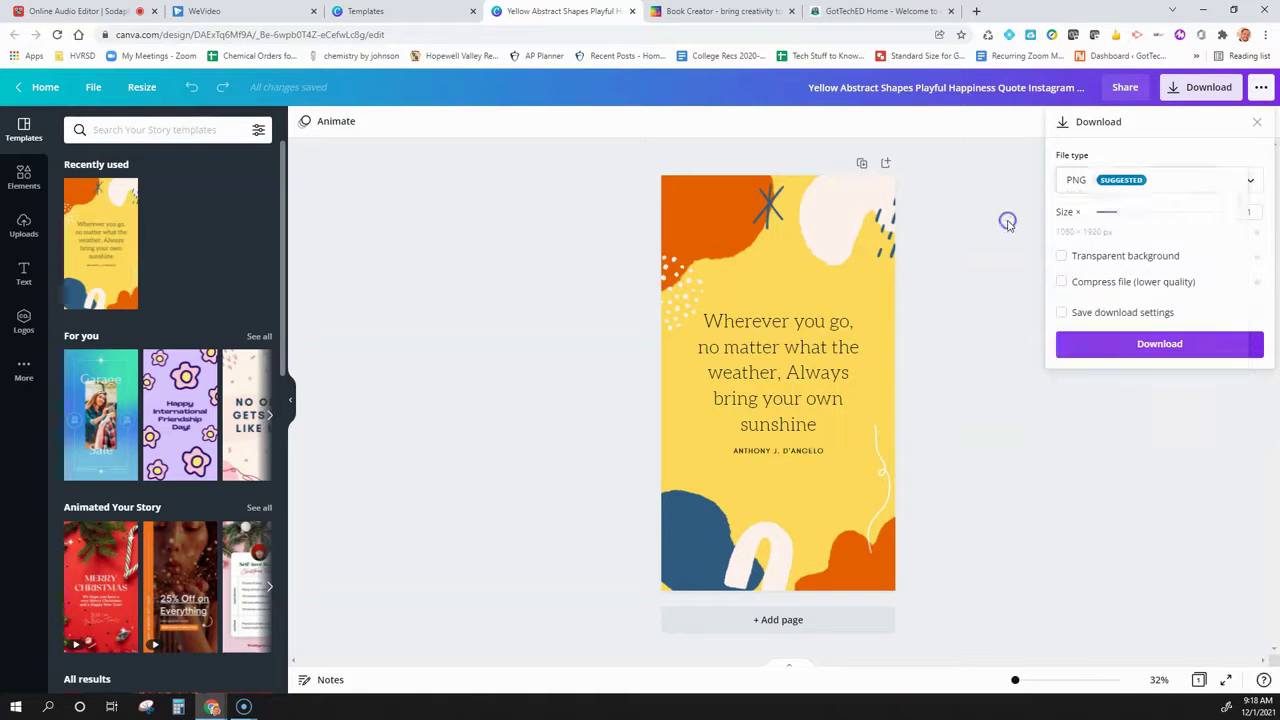
pyautogui.click(1007, 222)
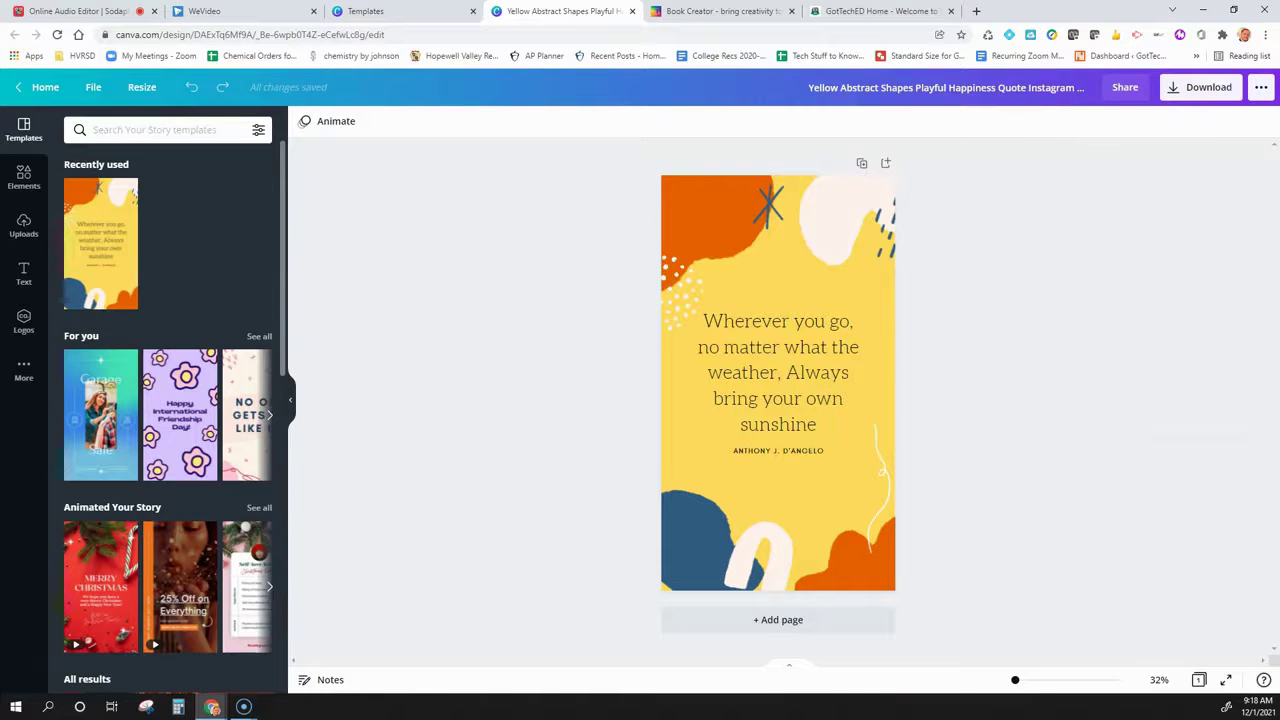
# Step: Switch to the Book Creator site and examine what books can contain, the student examples and the publishing information
pyautogui.hotkey('ctrl', 'Tab')
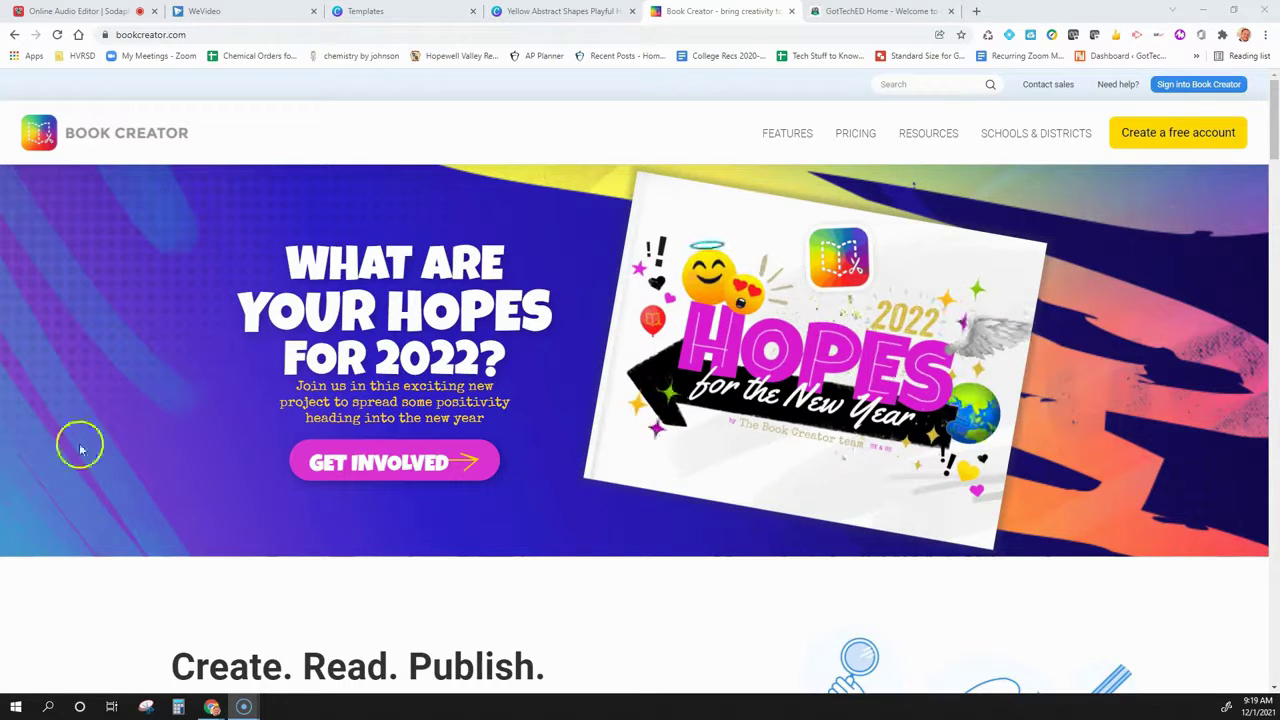
pyautogui.scroll(-3, 523, 500)
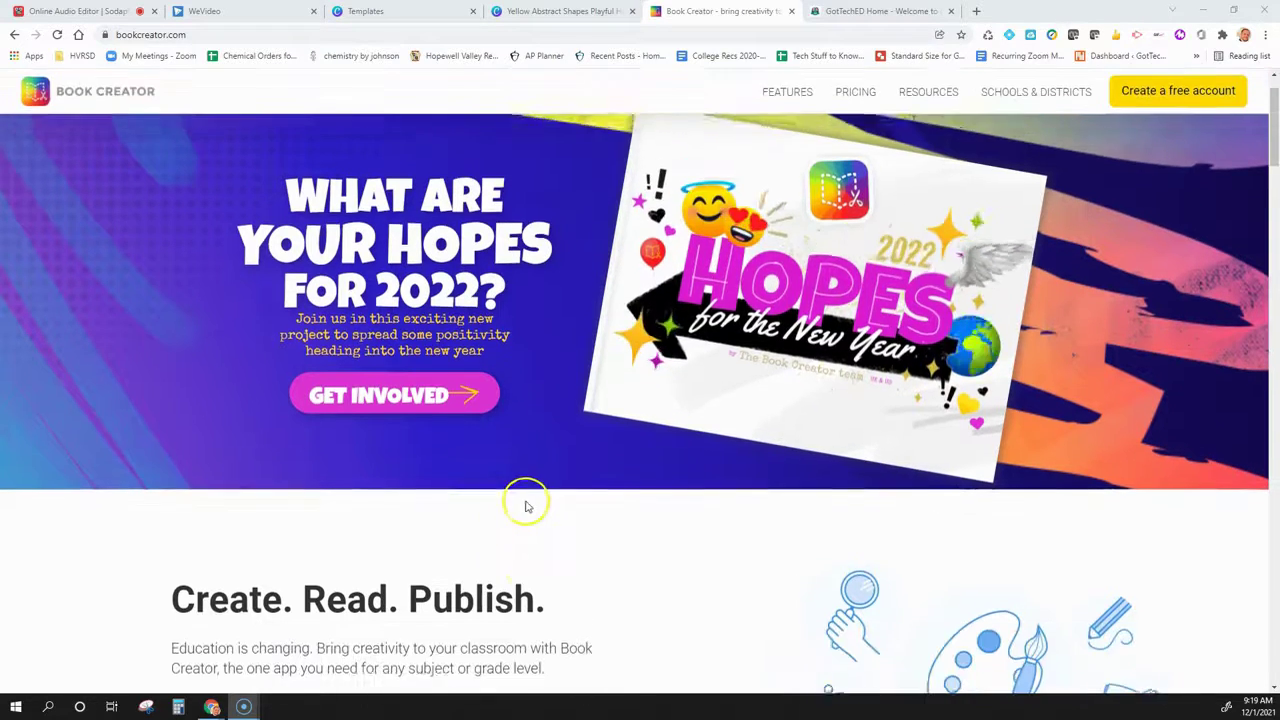
pyautogui.scroll(-1, 531, 502)
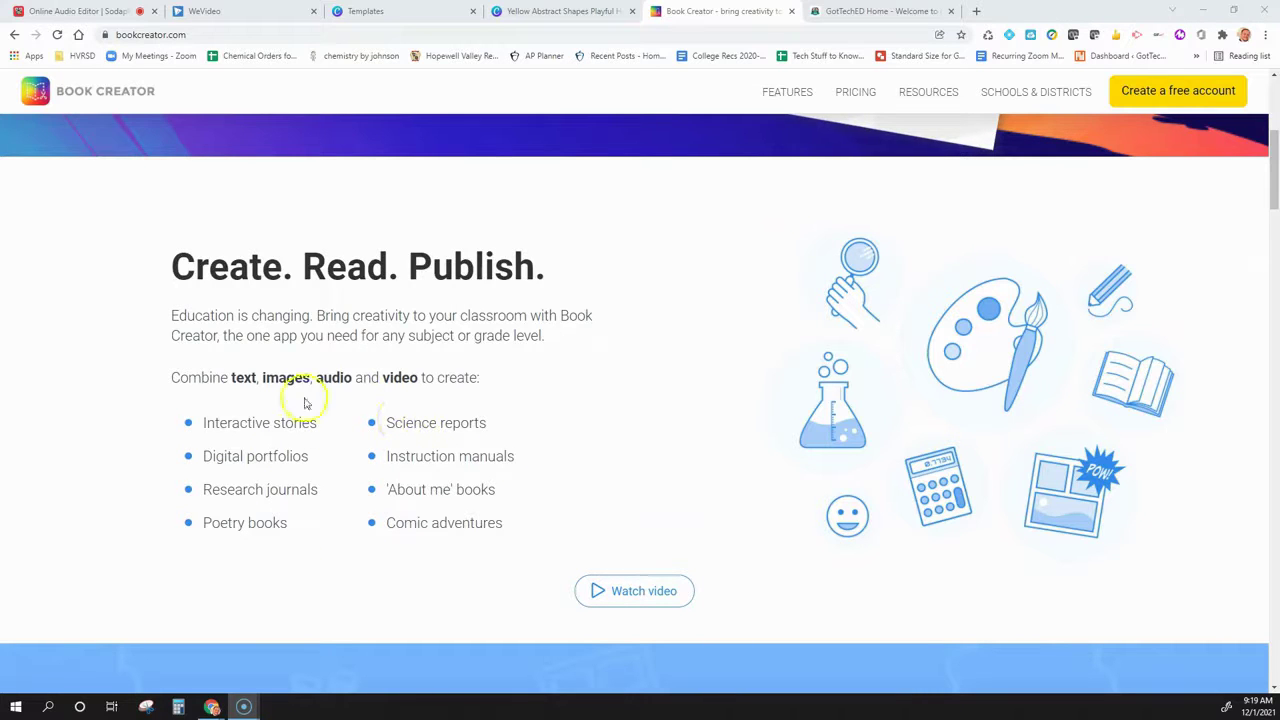
pyautogui.scroll(-5, 340, 545)
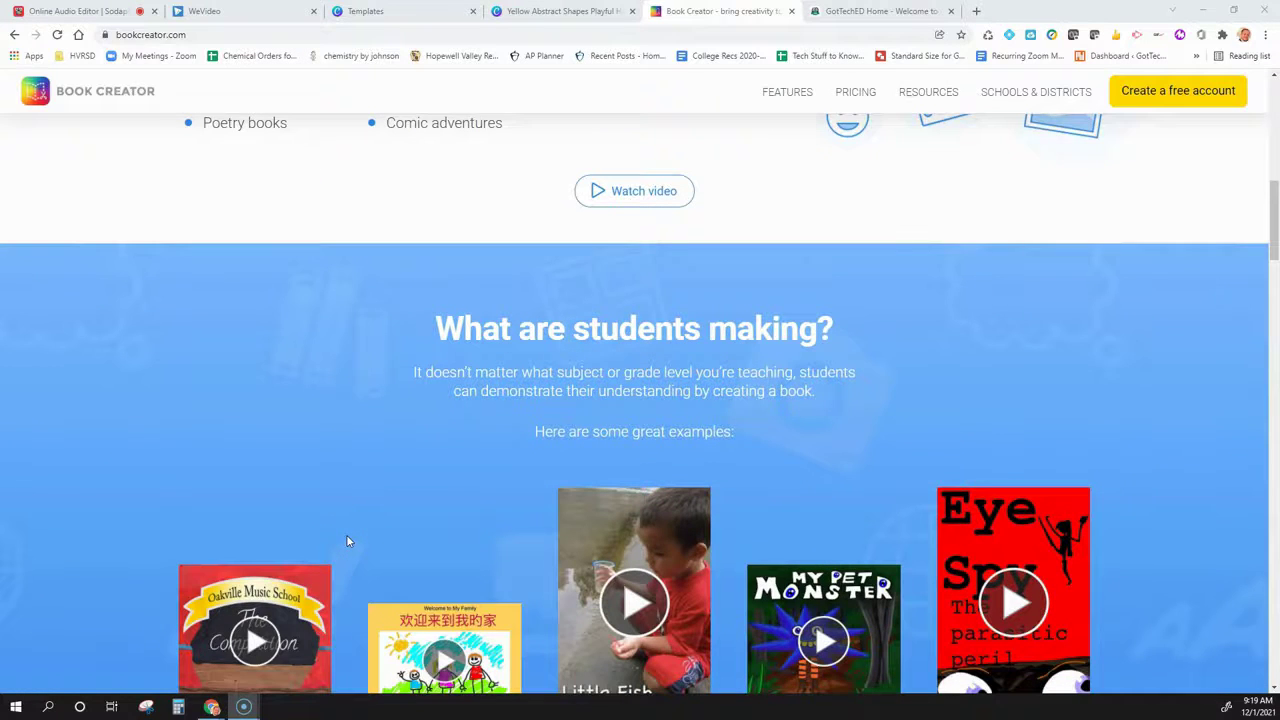
pyautogui.scroll(-2, 348, 541)
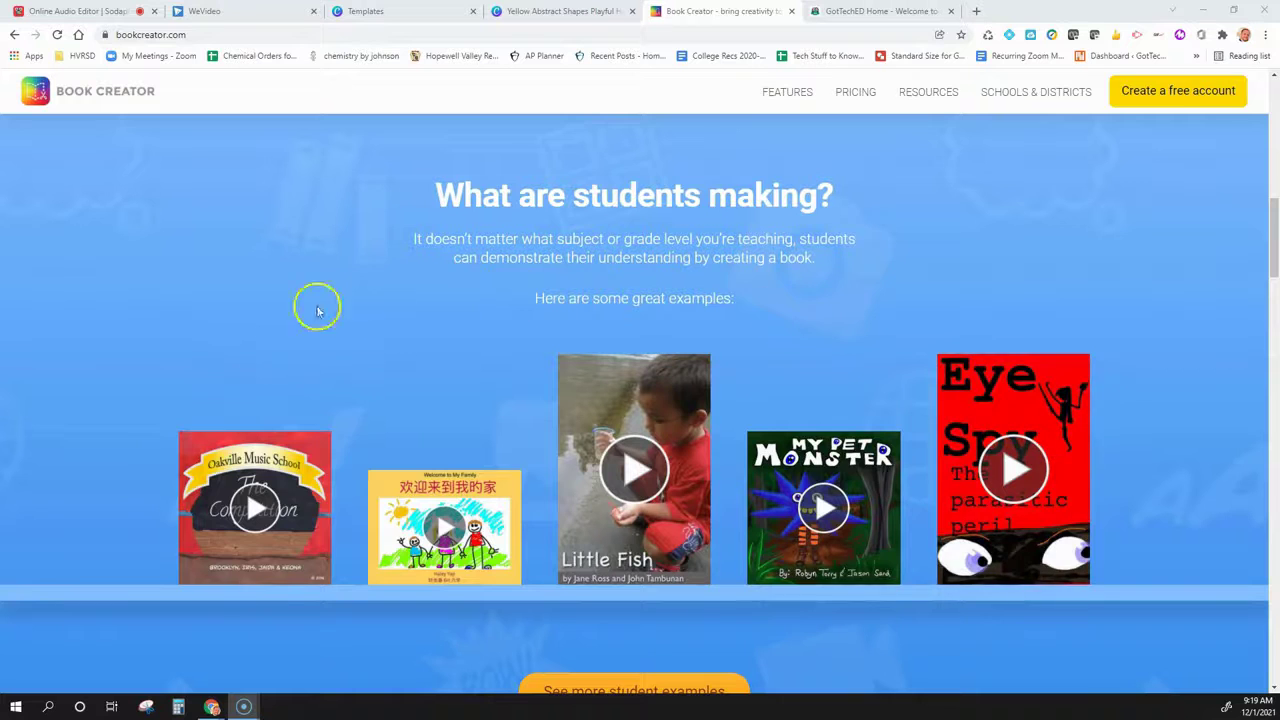
pyautogui.scroll(-2, 337, 363)
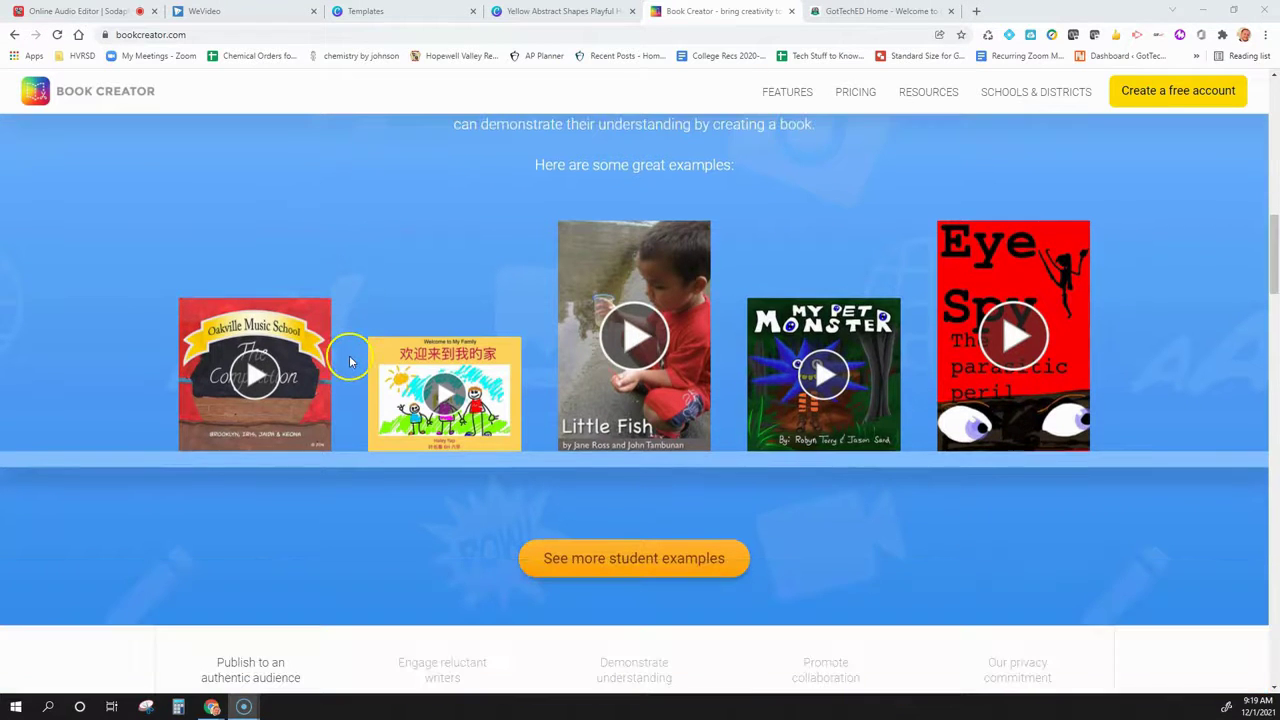
pyautogui.scroll(-5, 349, 362)
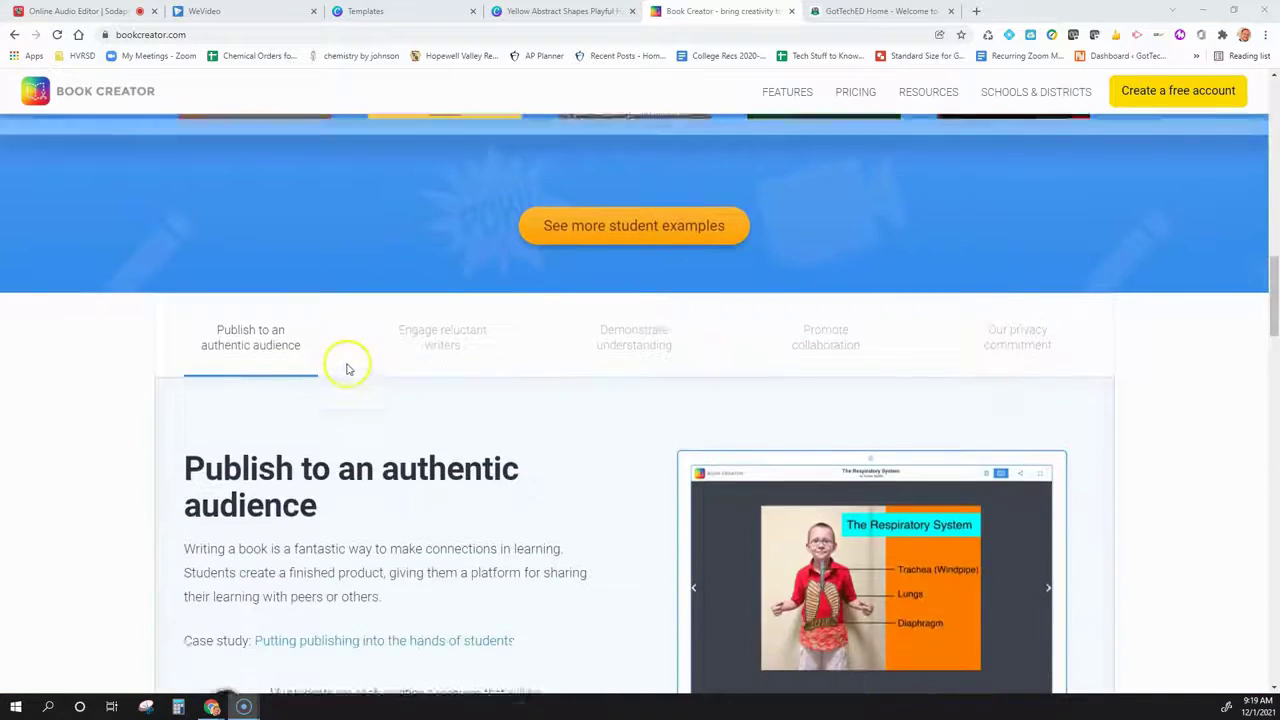
pyautogui.scroll(-2, 349, 367)
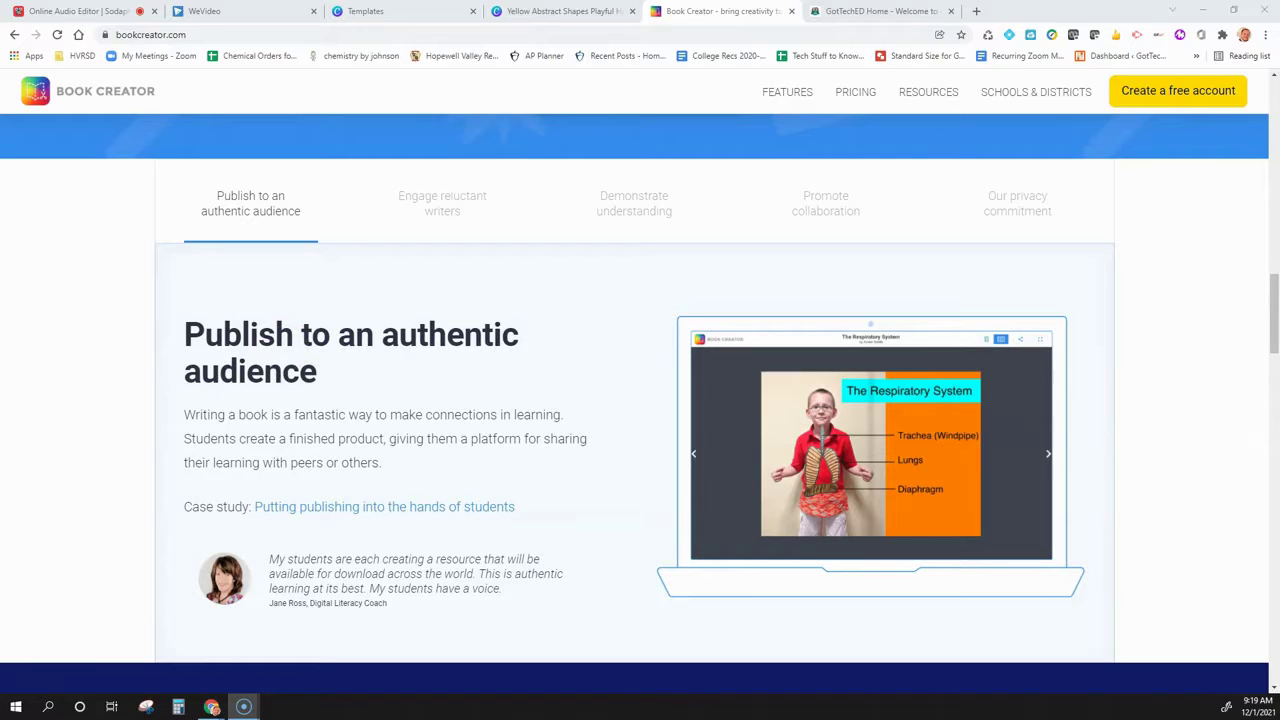
pyautogui.scroll(-1, 72, 282)
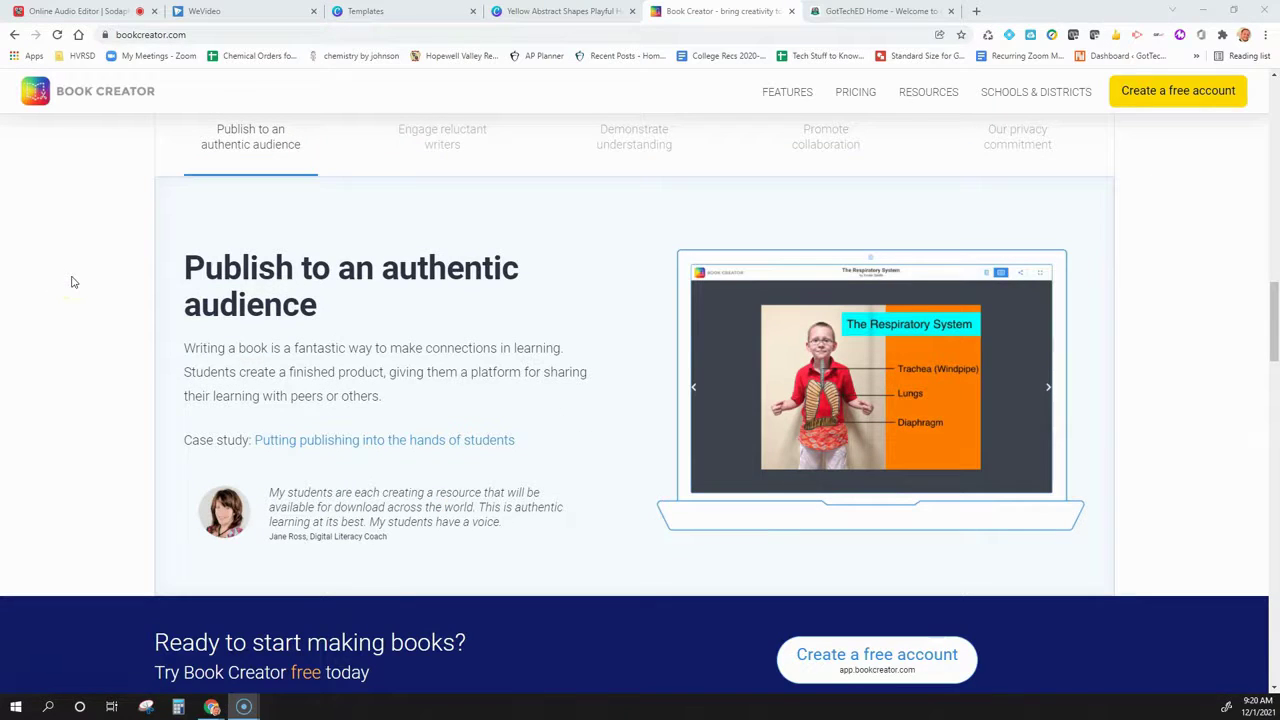